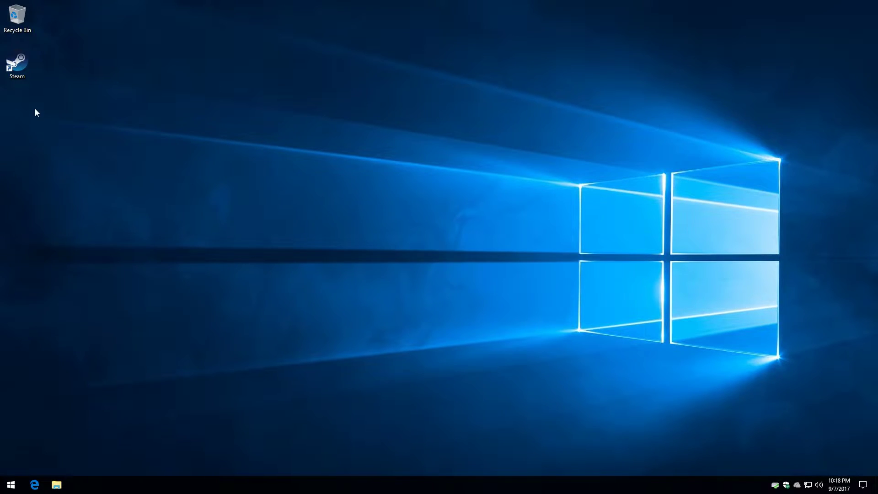
Launch Steam from its desktop icon
double_click(21, 66)
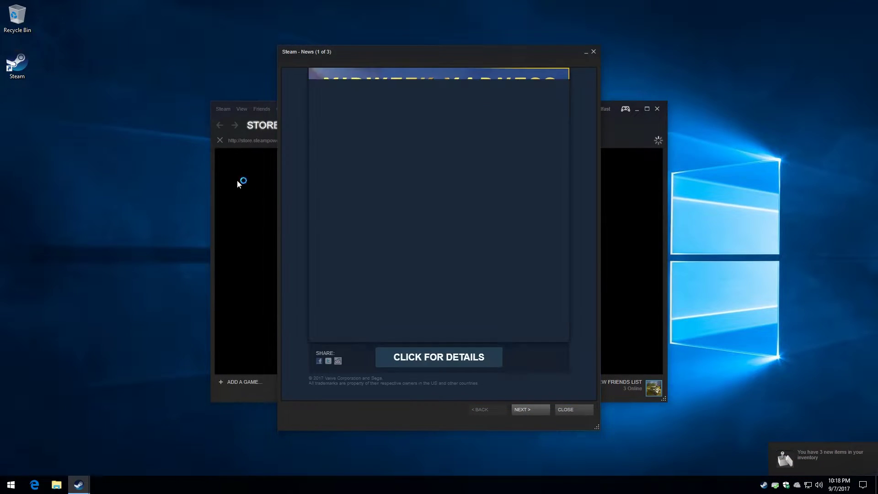
Dismiss the news pop-up and search the store for 'Lord of the Rings Online', opening its page
left_click(561, 410)
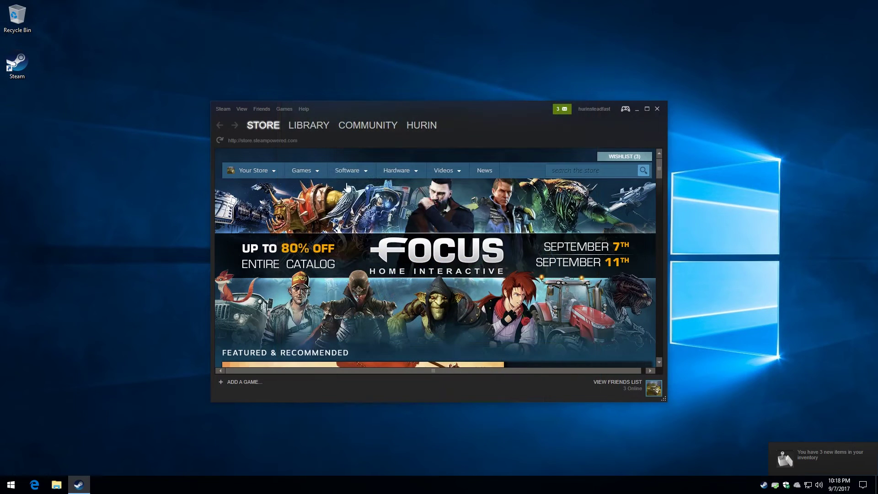
mouse_move(330, 128)
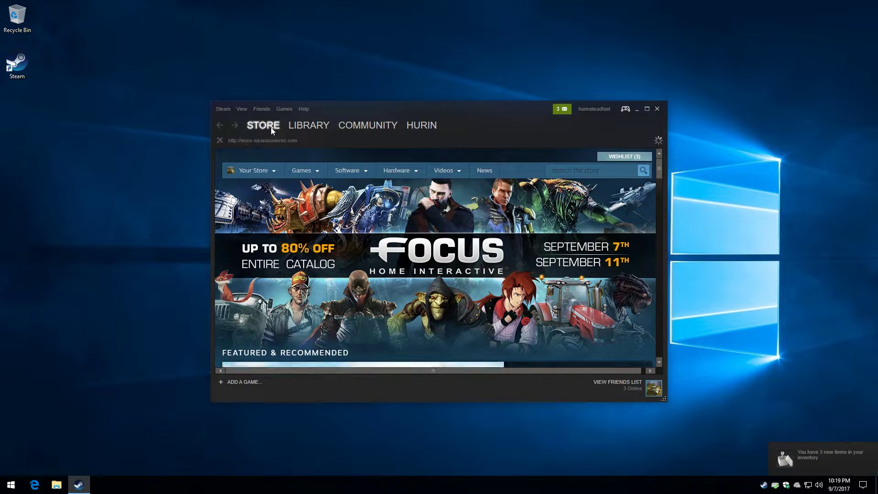
left_click(559, 171)
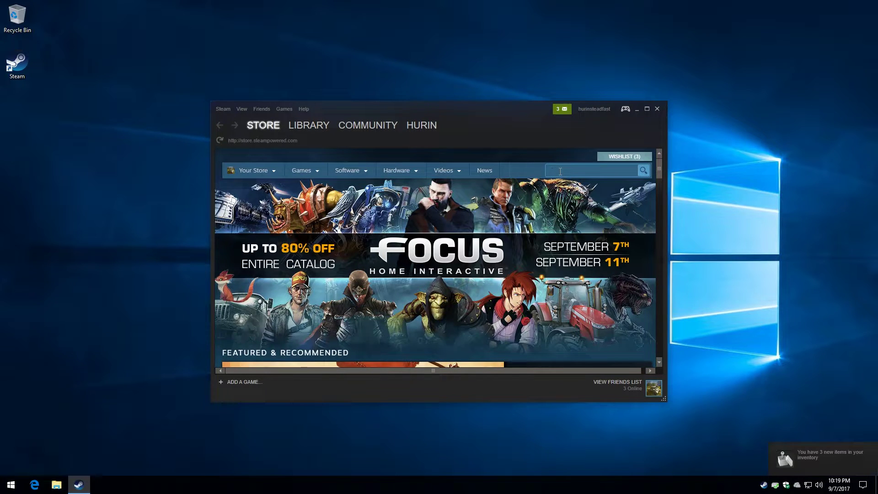
type("Lord of t")
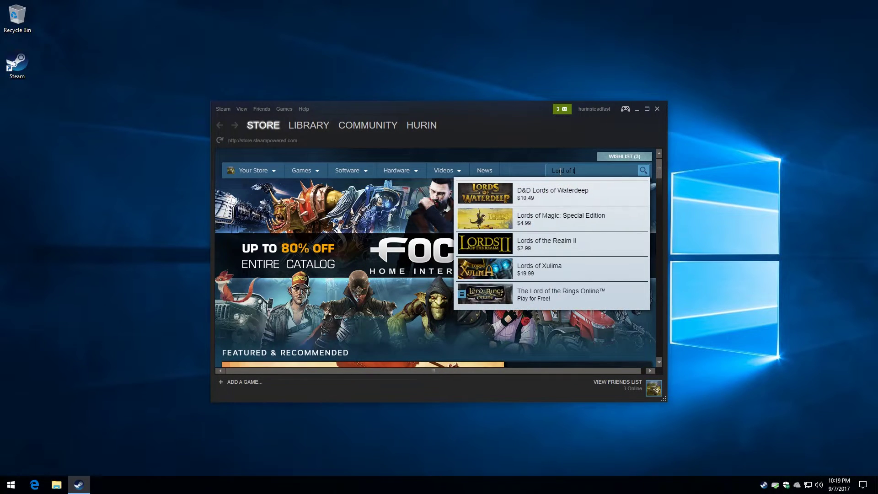
type("he Rings Online")
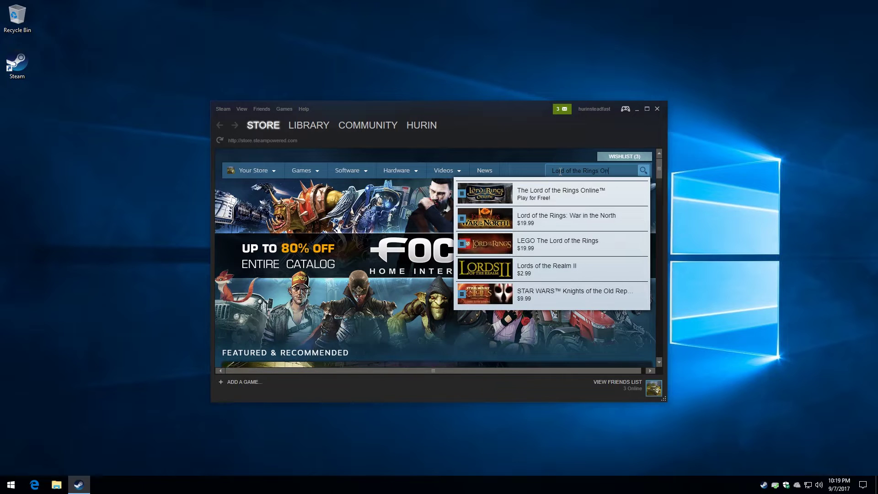
left_click(527, 193)
Scroll down the store page and choose Play Now to bring up the install dialog
scroll(503, 215, "down", 5)
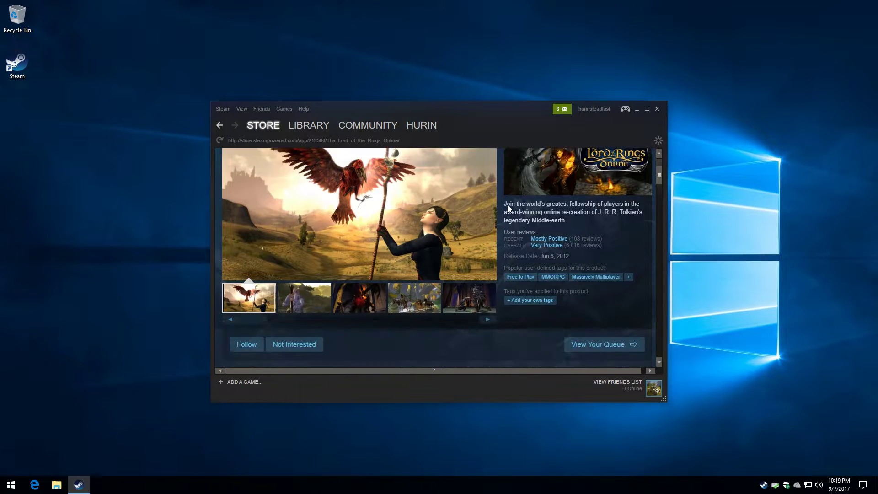
scroll(509, 207, "down", 1)
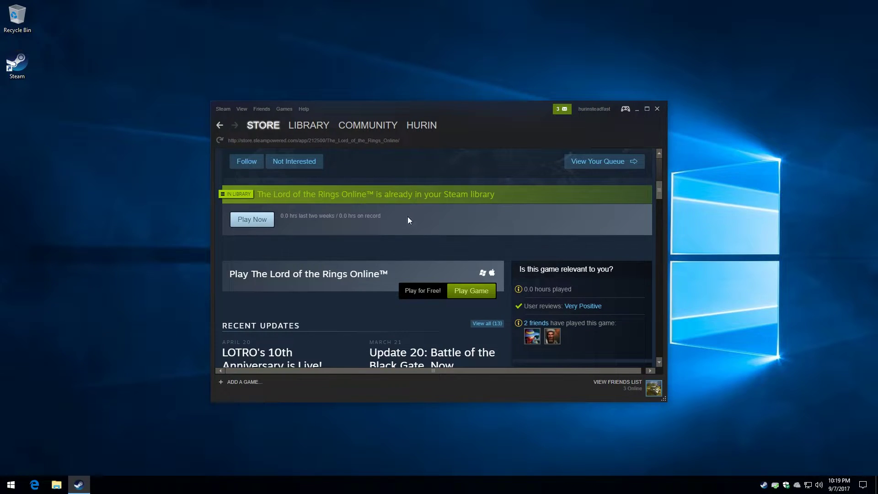
left_click(255, 225)
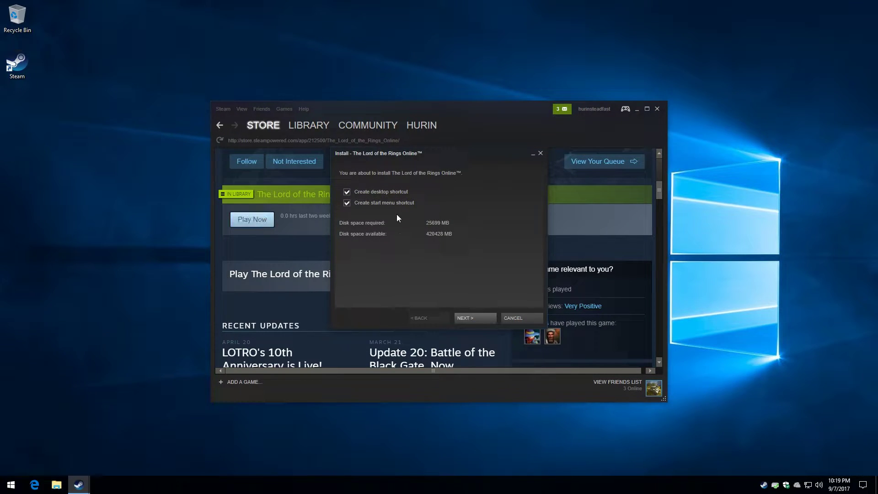
Confirm the install so the 20.0 GB download finishes, then close Task Manager
left_click(469, 320)
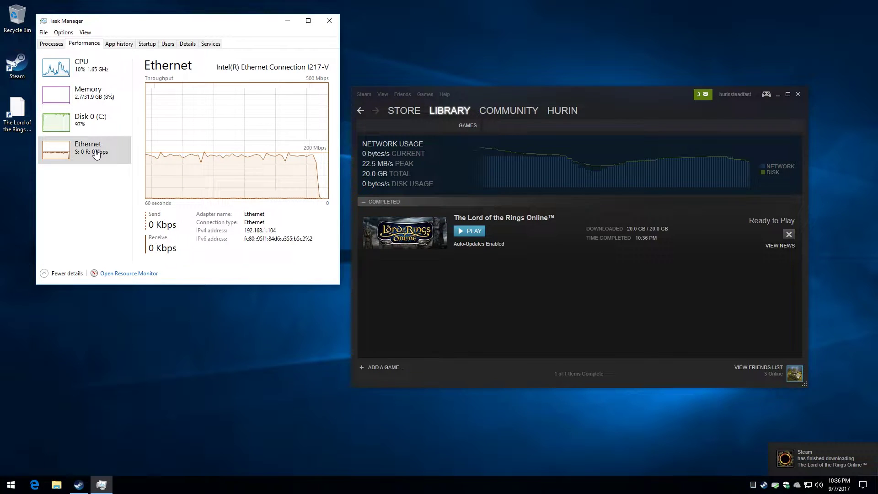
key("alt+F4")
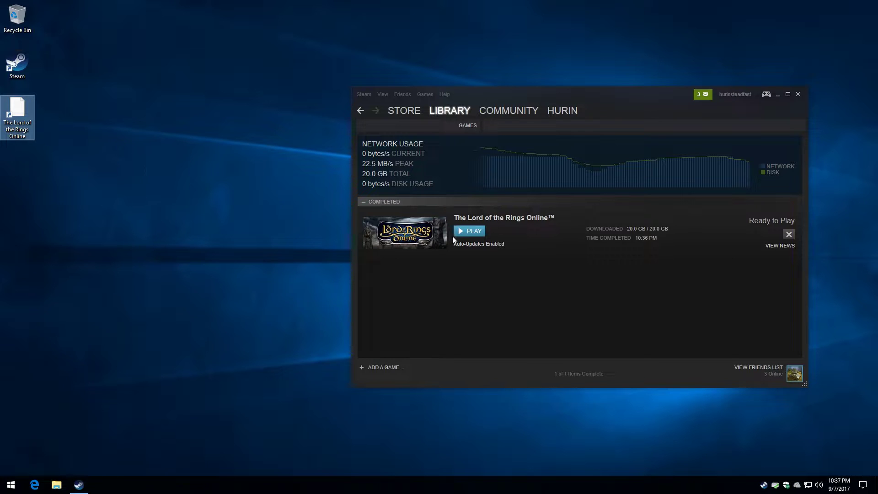
mouse_move(21, 126)
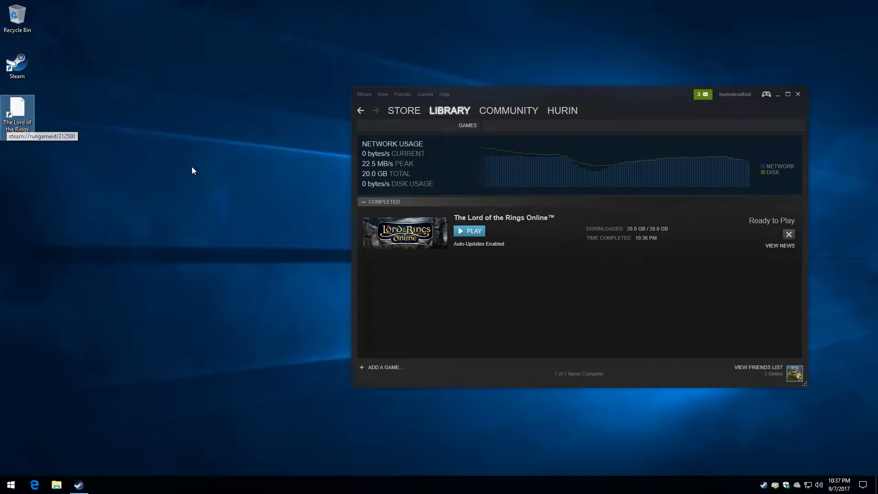
Launch the game, approve the UAC prompt and download the required .NET Framework 3.5 feature
left_click(467, 232)
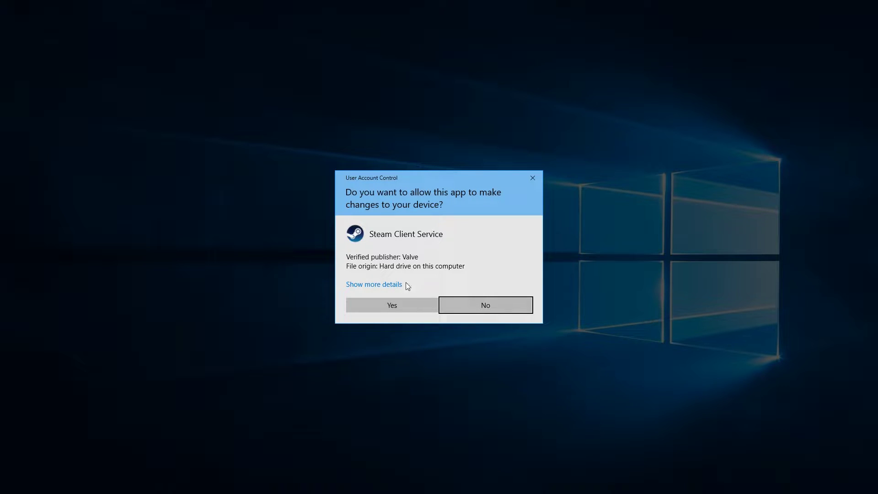
left_click(398, 304)
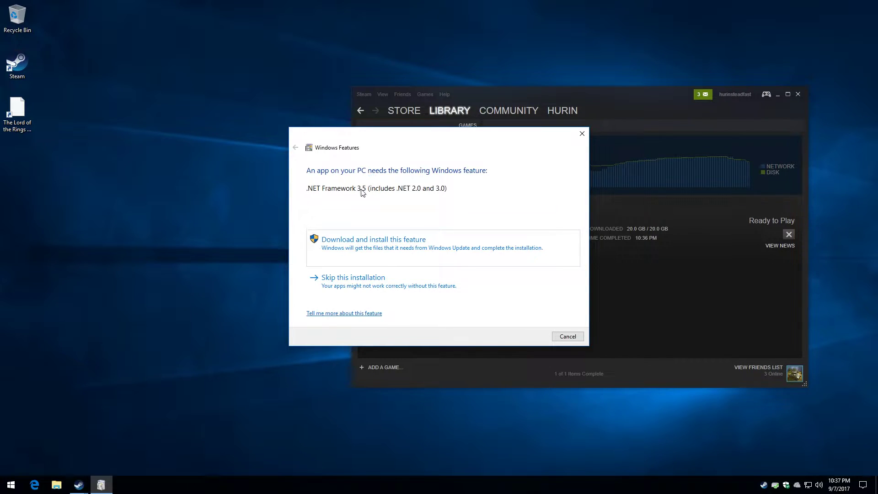
left_click(358, 247)
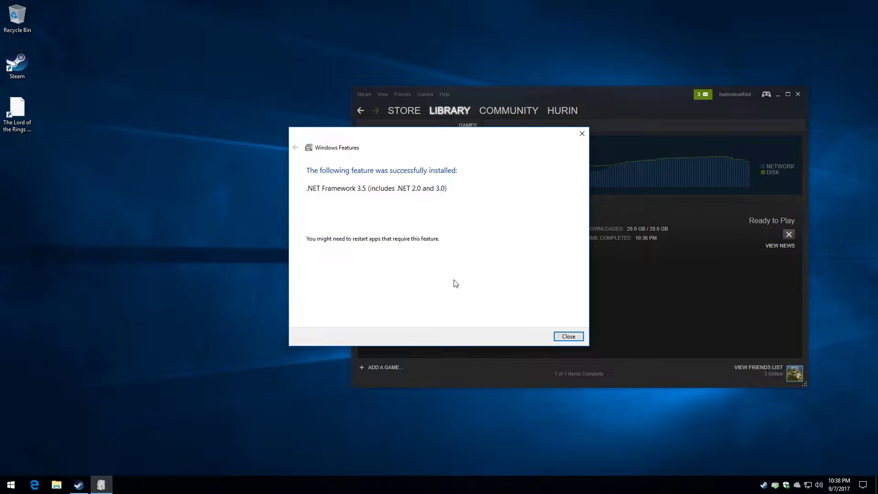
Close the .NET dialog, relaunch the game from the library, then close the Steam window
left_click(559, 336)
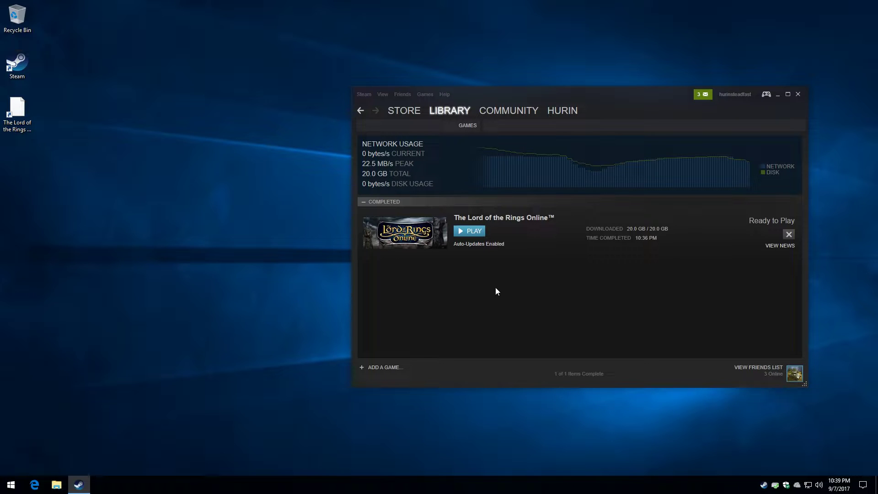
left_click(468, 232)
left_click(20, 114)
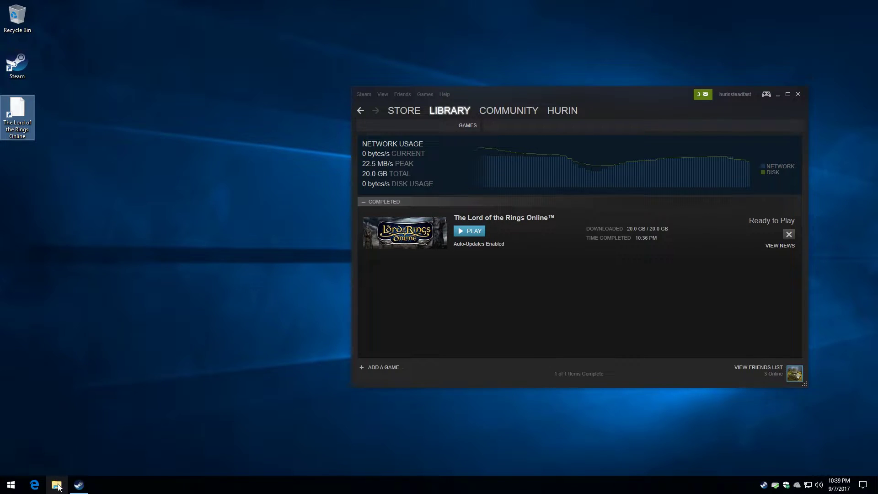
left_click(117, 236)
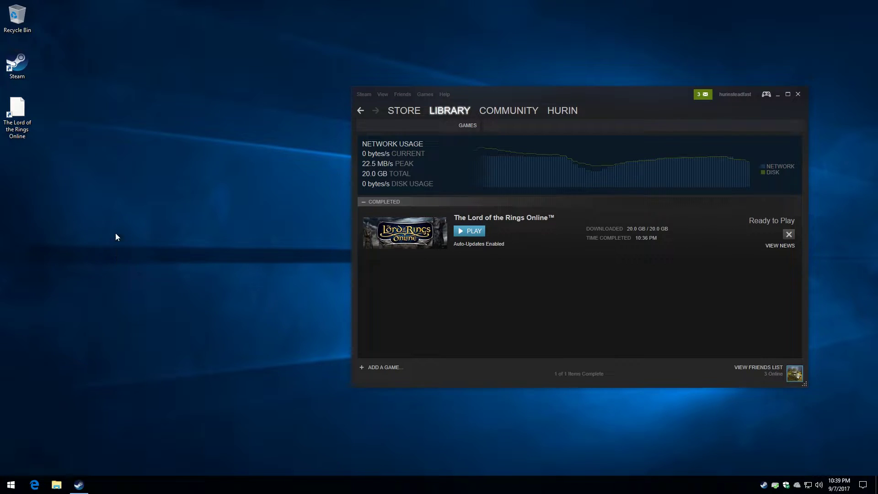
left_click(21, 139)
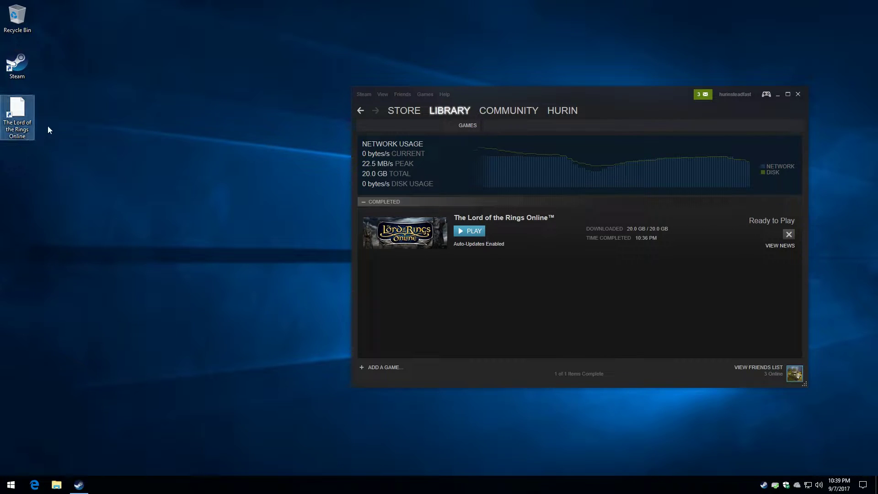
left_click(798, 95)
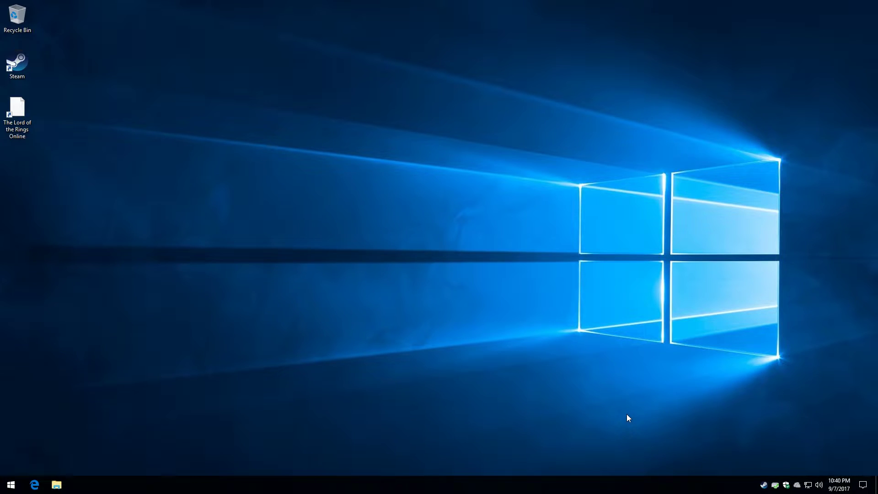
Try starting The Lord of the Rings Online from its desktop shortcut
key("alt+F9")
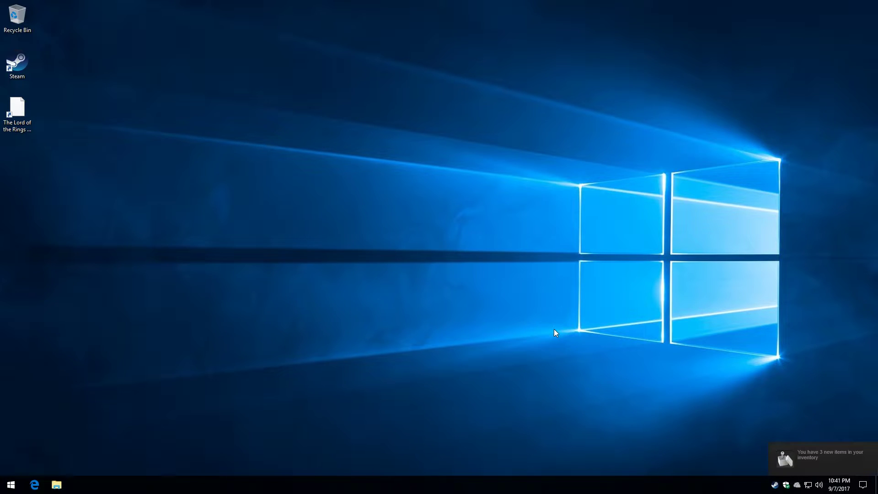
double_click(15, 117)
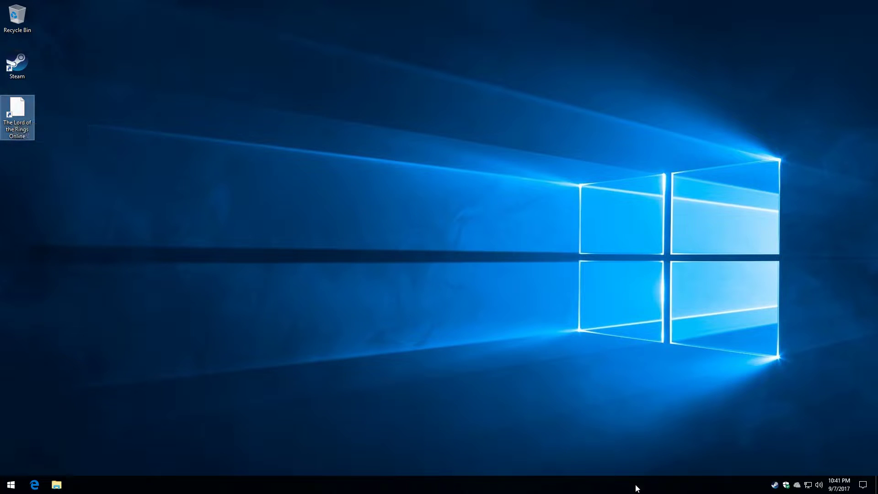
Open the Steam library from the tray menu, launch The Lord of the Rings Online, and move the window aside
right_click(779, 490)
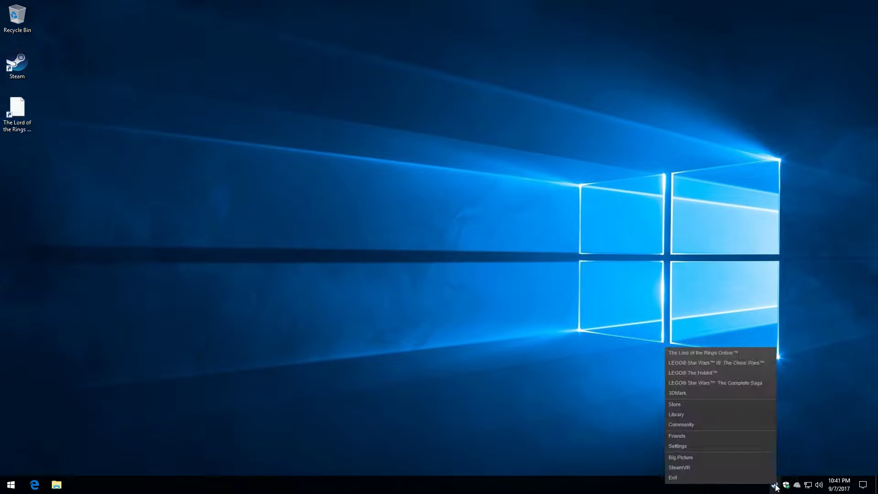
left_click(687, 413)
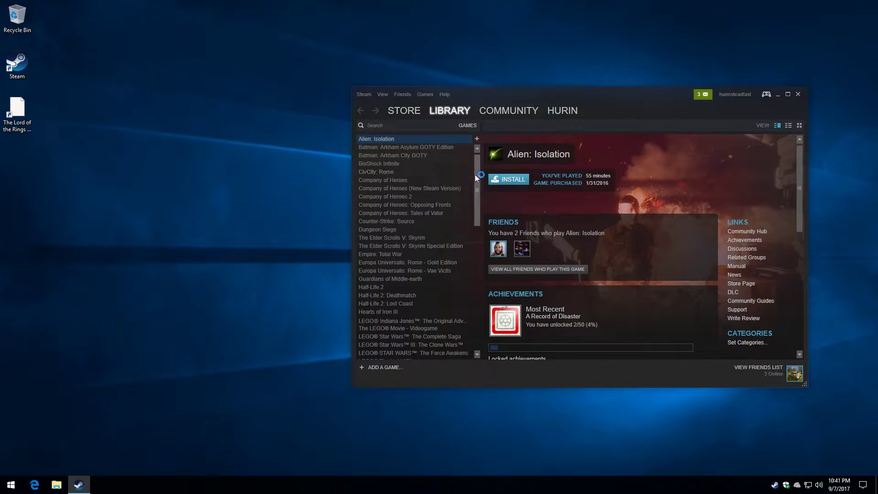
left_click_drag(476, 174, 479, 235)
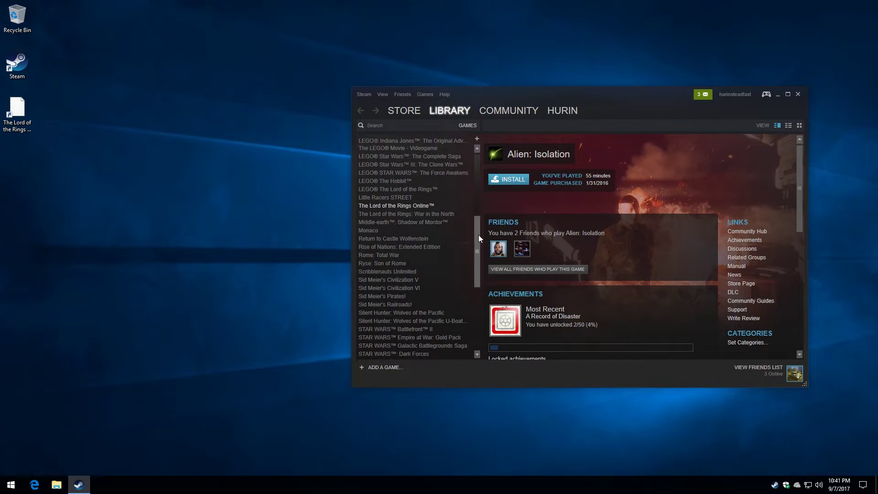
left_click(427, 206)
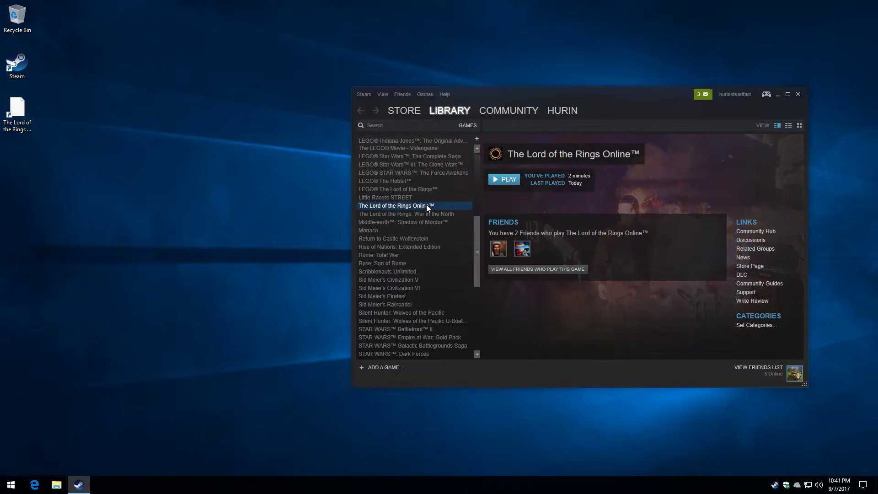
left_click(504, 179)
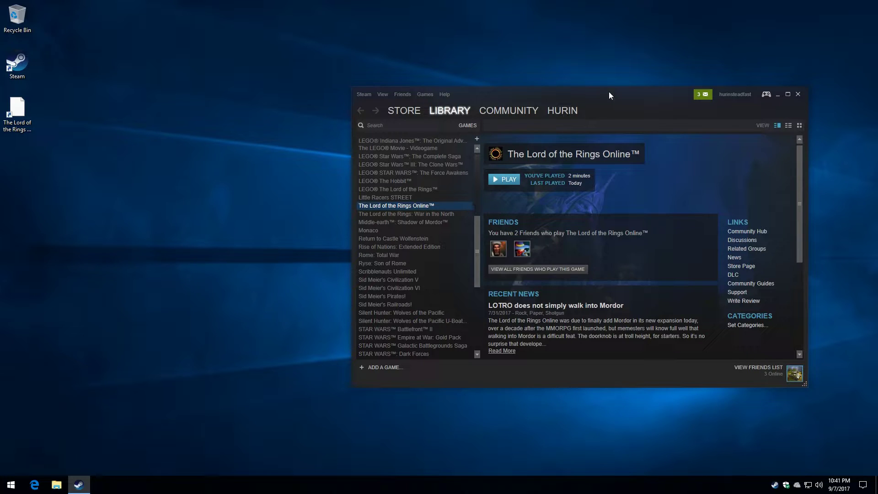
left_click_drag(624, 92, 349, 43)
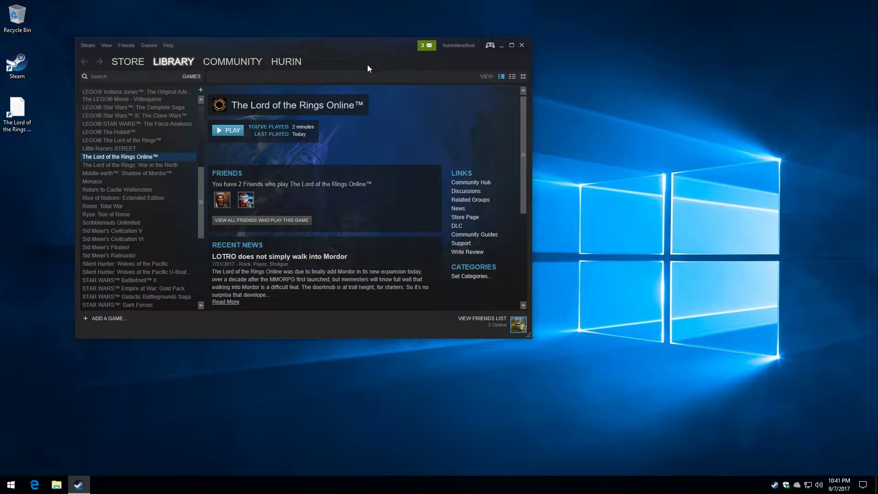
Close Steam and open Local Disk (C:) in File Explorer
left_click(521, 45)
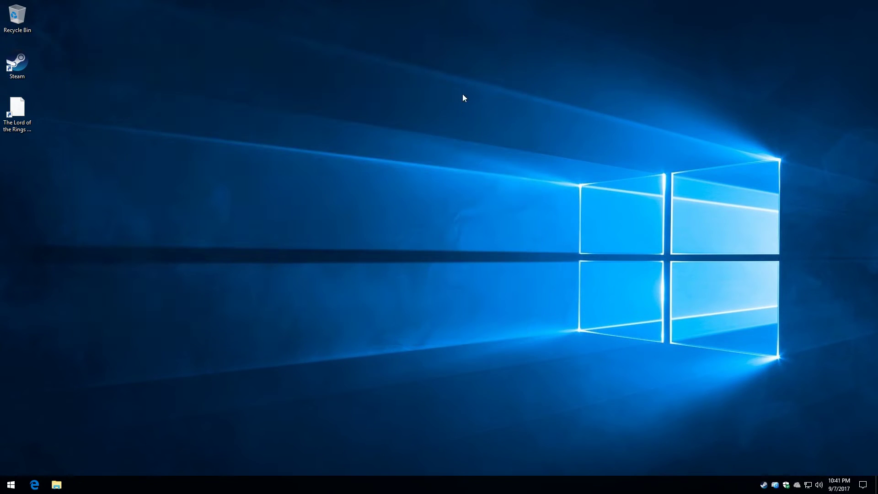
left_click(57, 485)
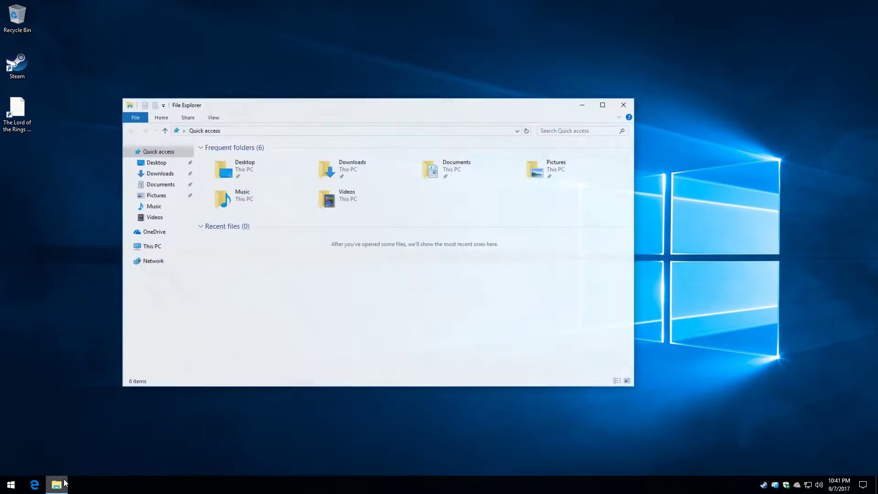
left_click(158, 249)
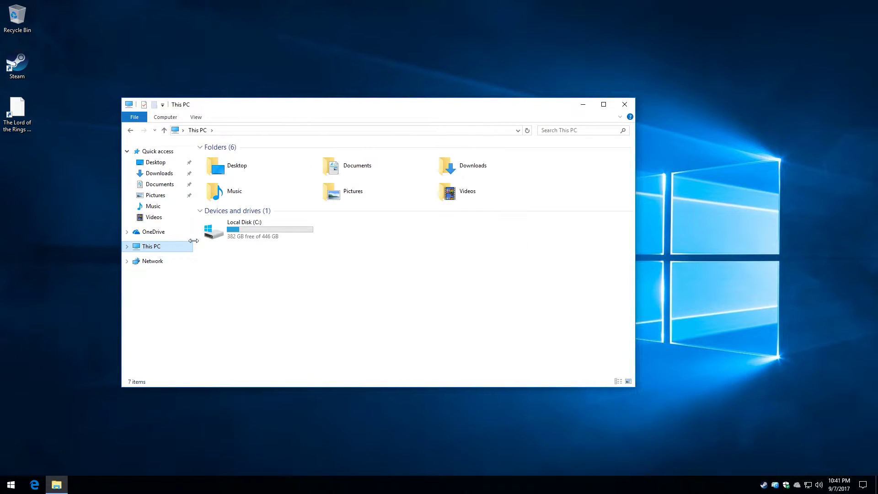
double_click(220, 241)
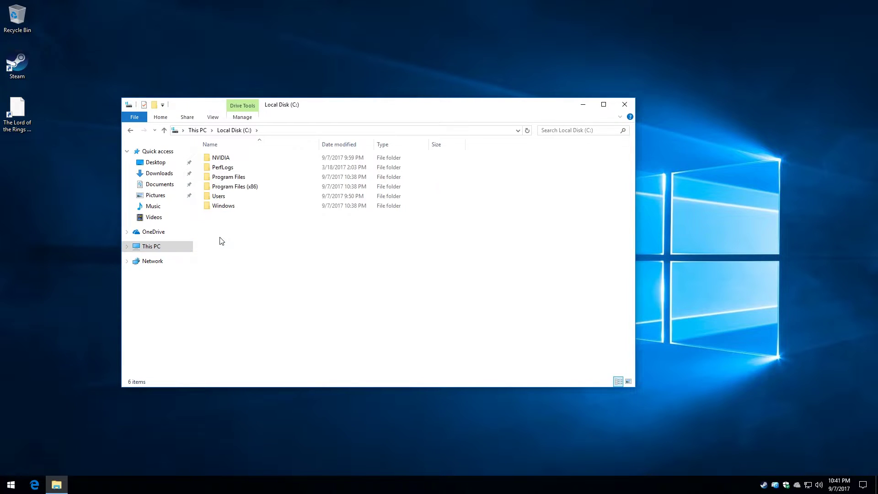
Navigate Program Files (x86)\Steam\steamapps\common into the Lord of the Rings Online folder
double_click(226, 188)
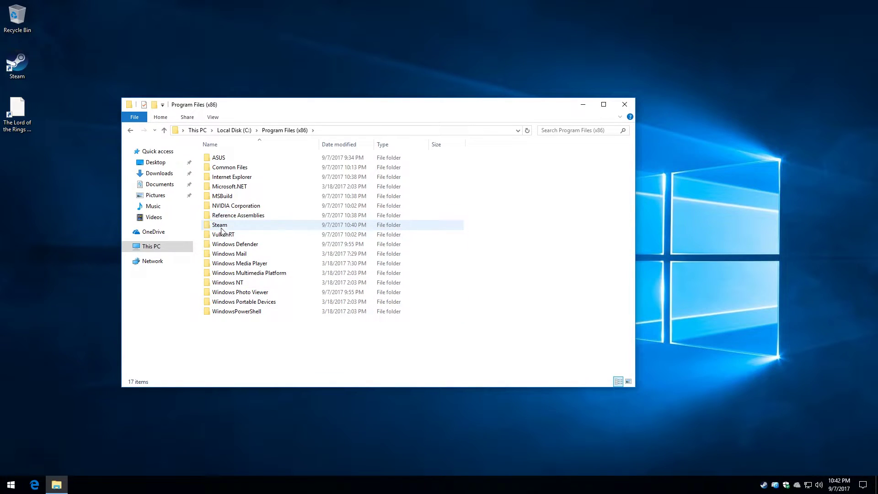
double_click(222, 226)
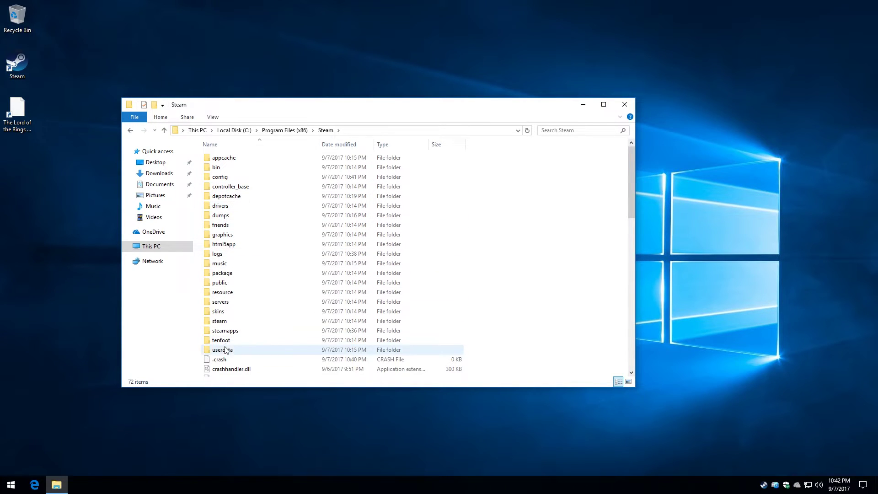
double_click(226, 331)
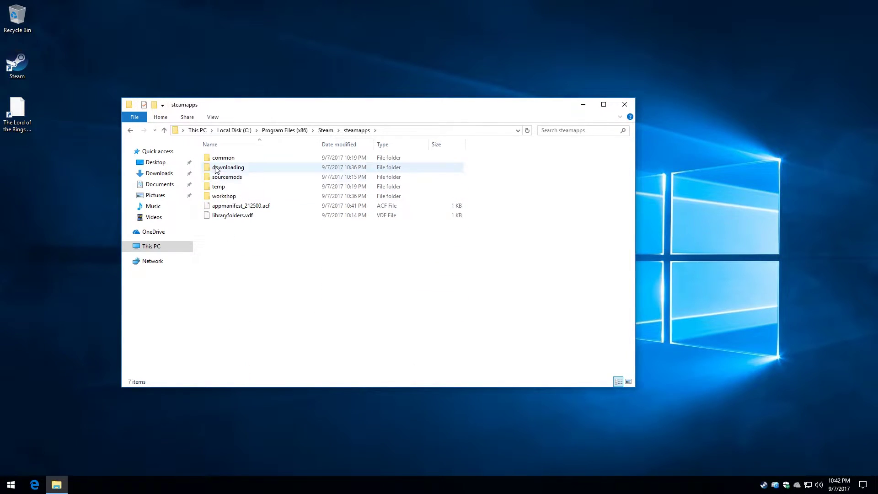
double_click(216, 160)
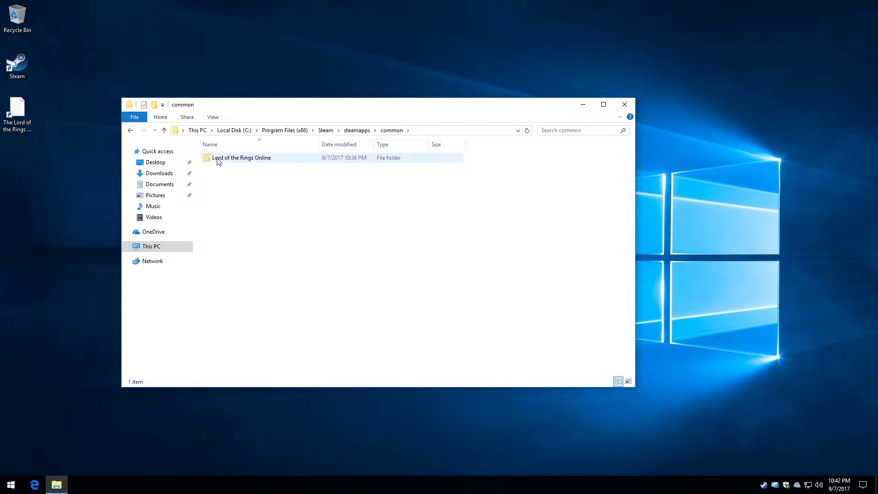
double_click(218, 159)
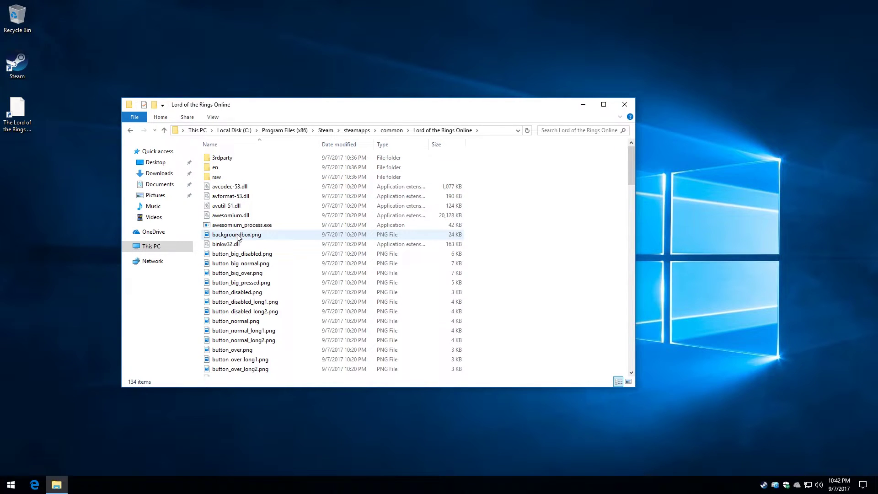
Select TurbineInvoker.exe in the game folder
scroll(238, 237, "down", 20)
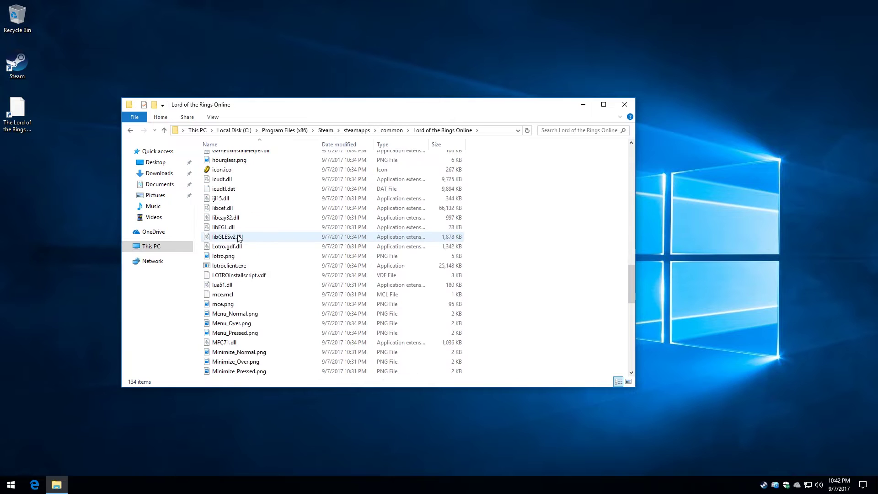
scroll(237, 237, "down", 13)
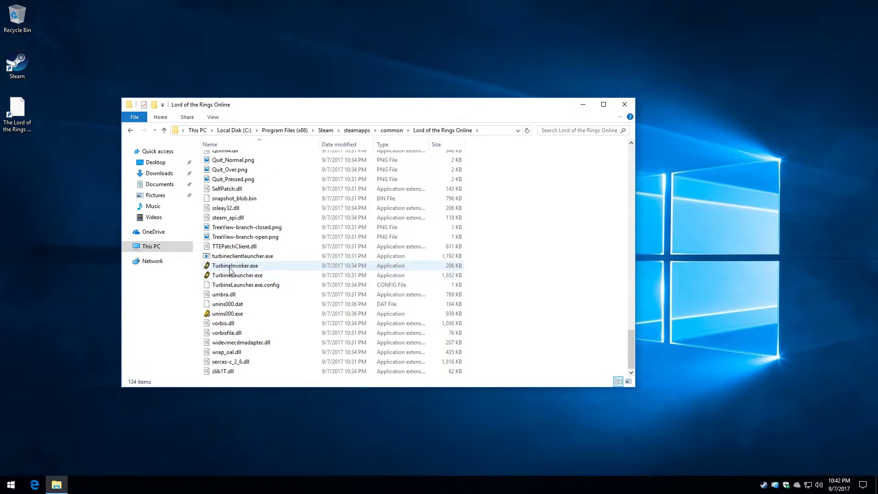
left_click(231, 271)
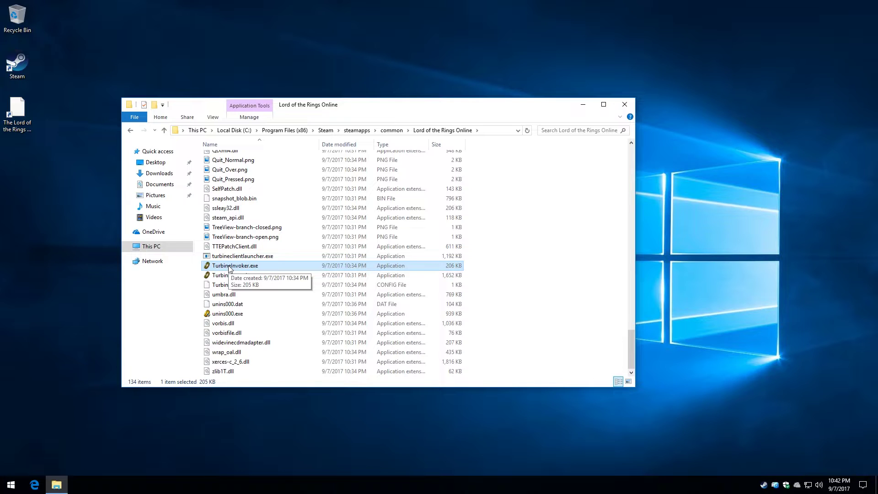
double_click(231, 269)
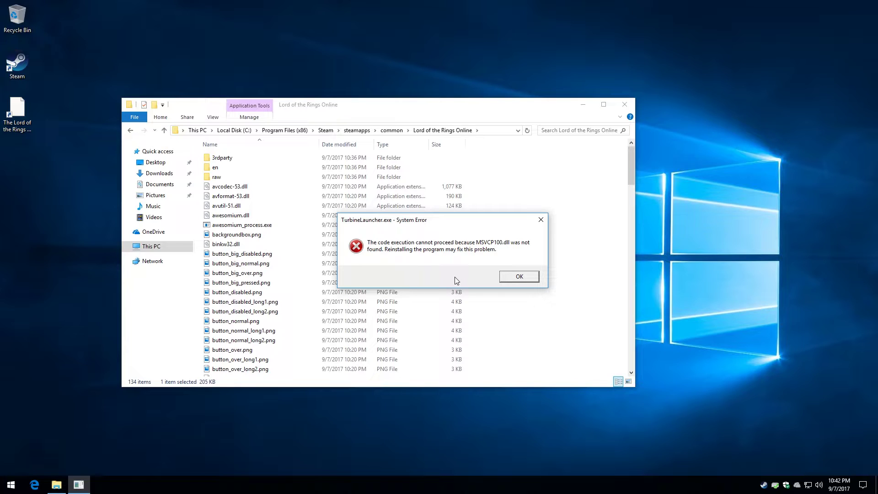
left_click(509, 277)
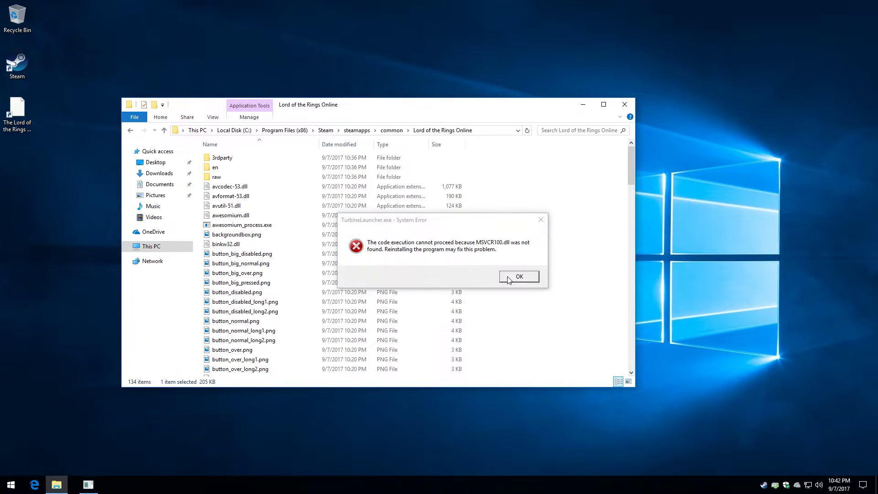
left_click(509, 278)
left_click(508, 277)
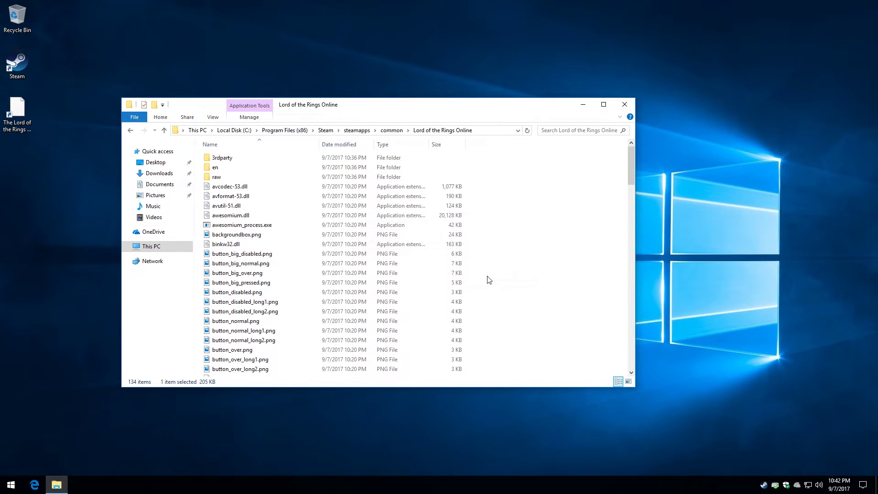
scroll(201, 259, "down", 20)
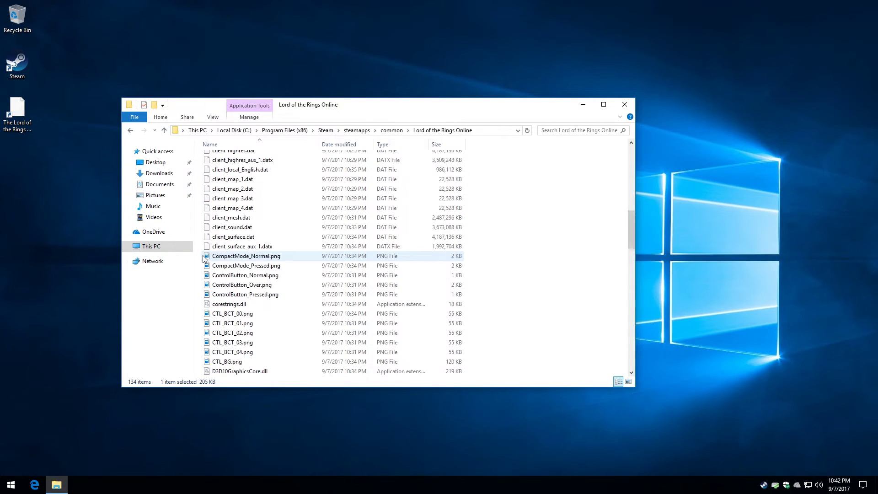
scroll(204, 258, "down", 7)
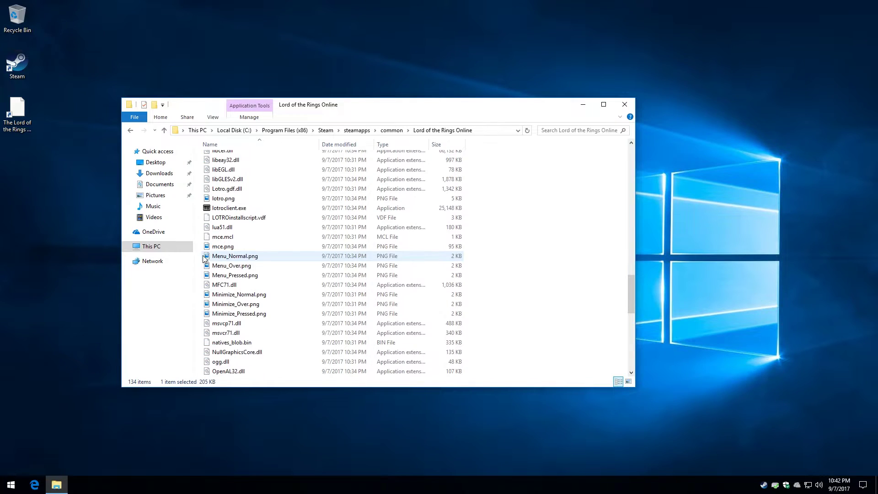
scroll(204, 259, "up", 1)
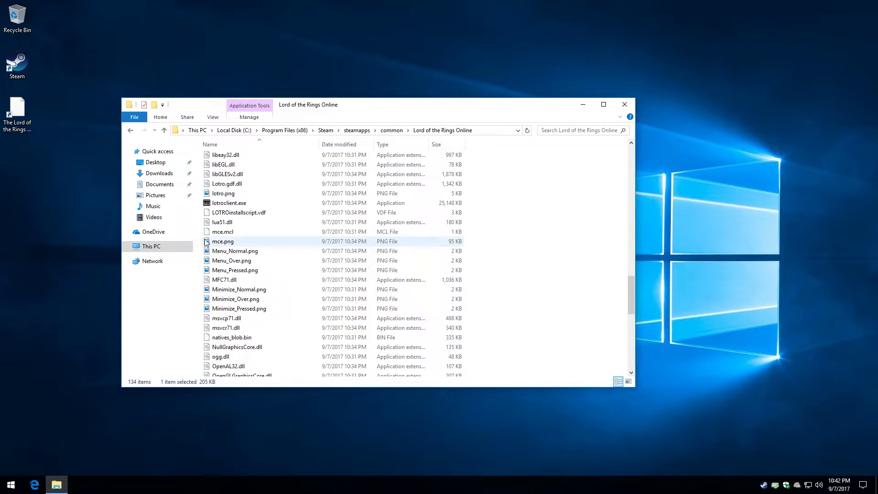
double_click(221, 203)
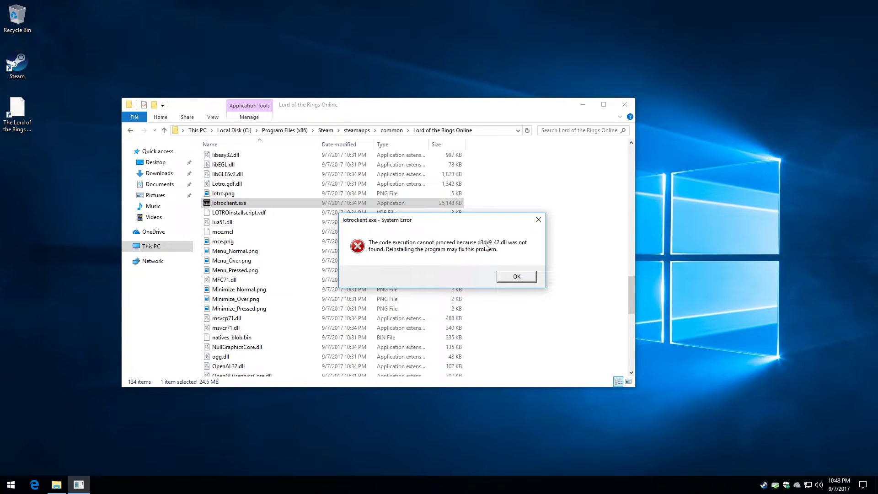
left_click(512, 276)
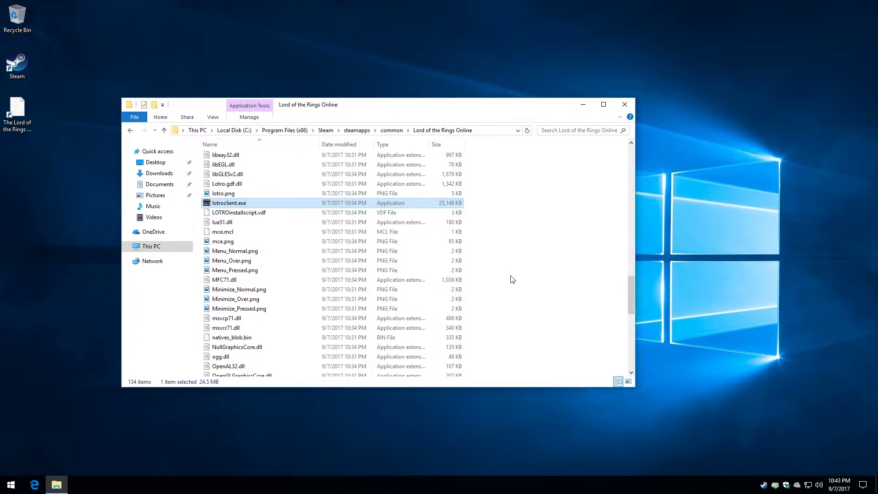
scroll(255, 323, "down", 3)
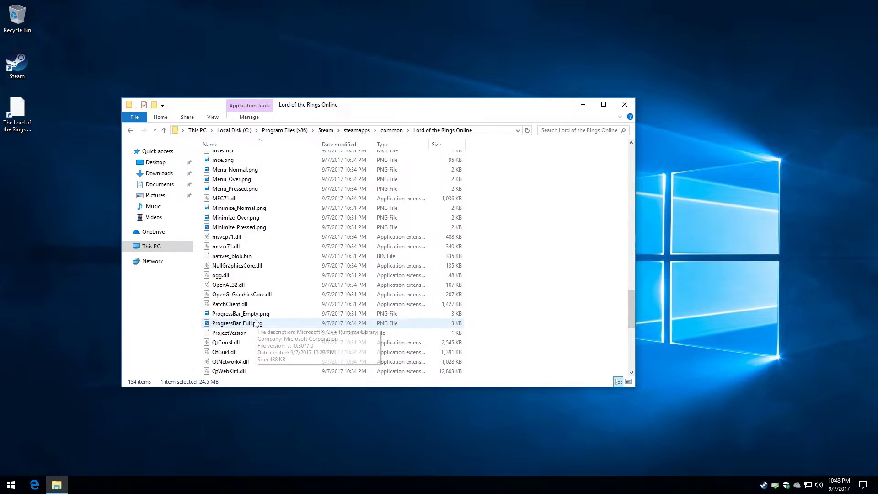
scroll(255, 323, "down", 8)
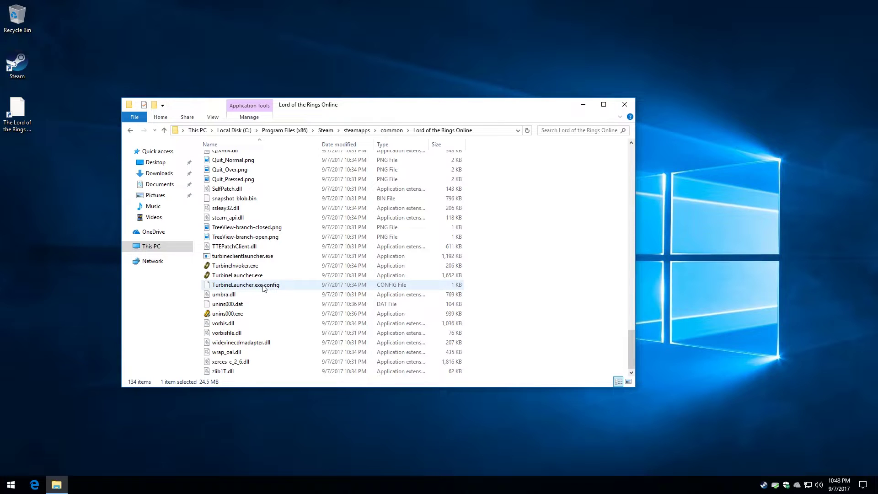
double_click(253, 276)
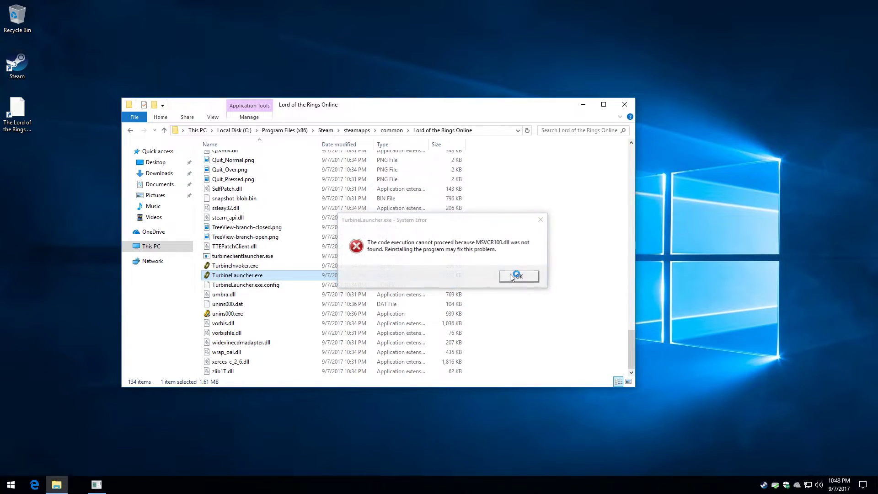
left_click(511, 276)
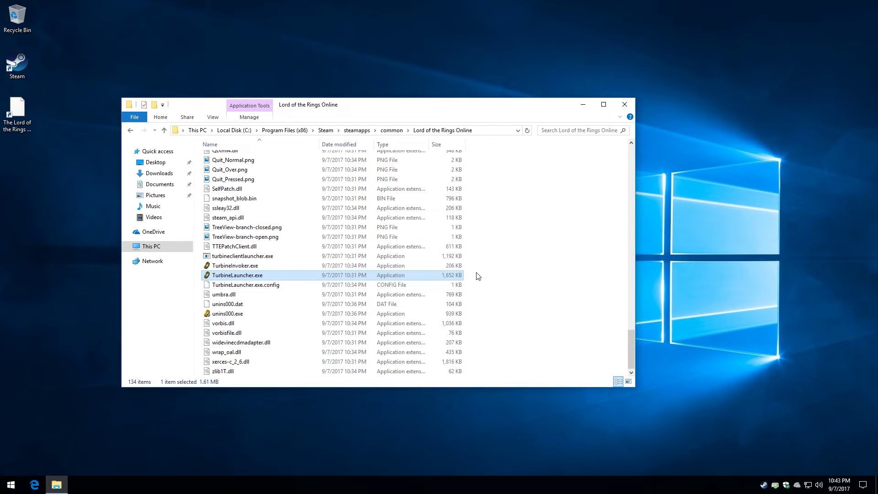
Look over the game folder's files, then close the Explorer window
scroll(274, 319, "up", 14)
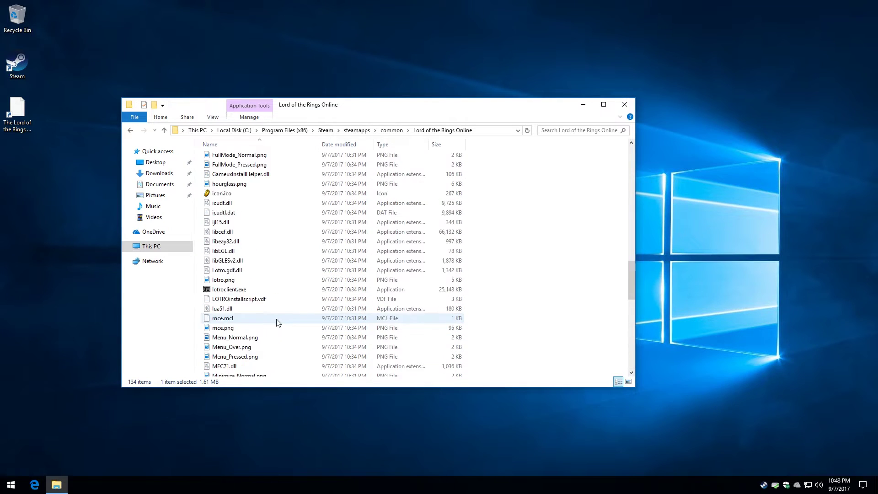
scroll(277, 322, "up", 15)
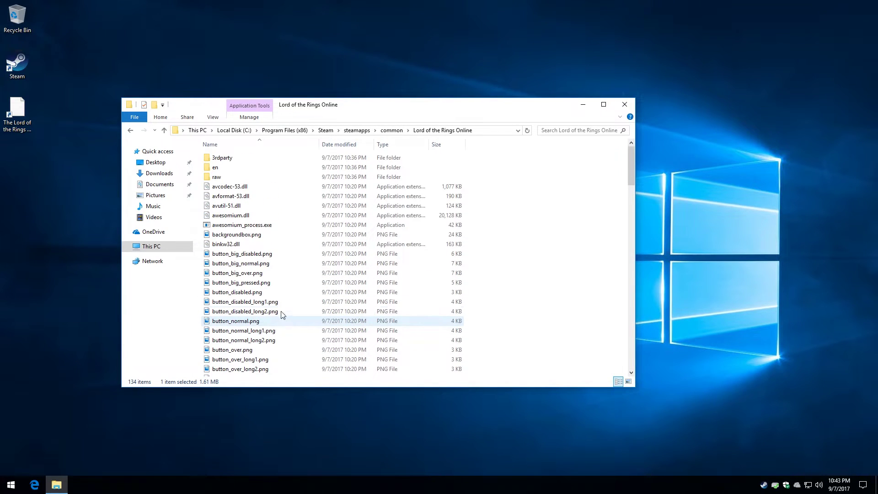
scroll(245, 287, "down", 5)
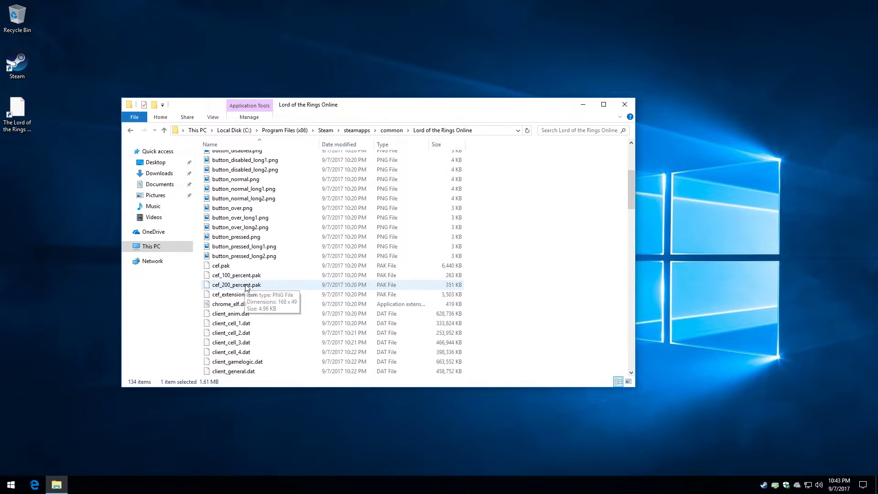
scroll(252, 287, "down", 3)
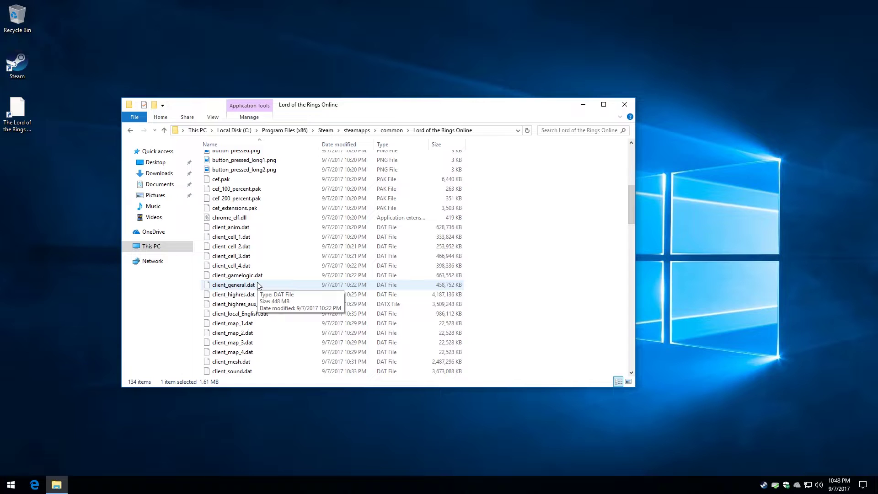
scroll(259, 293, "up", 7)
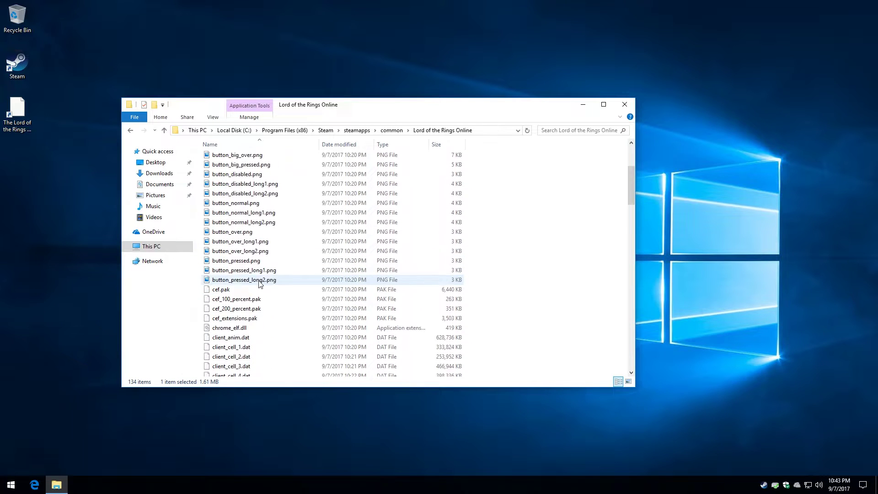
scroll(259, 292, "up", 1)
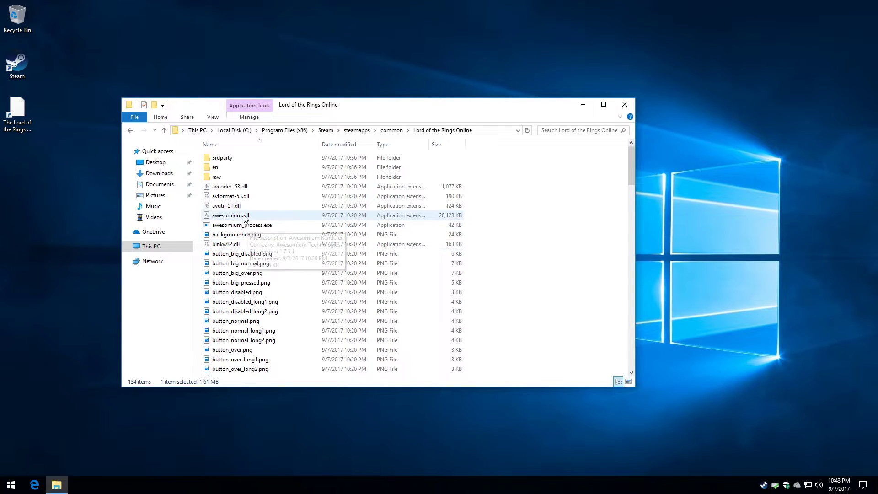
mouse_move(245, 219)
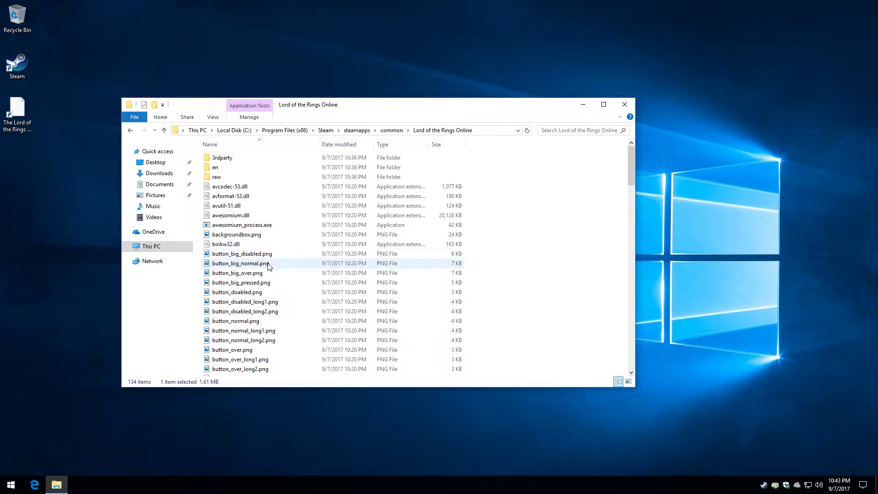
mouse_move(268, 268)
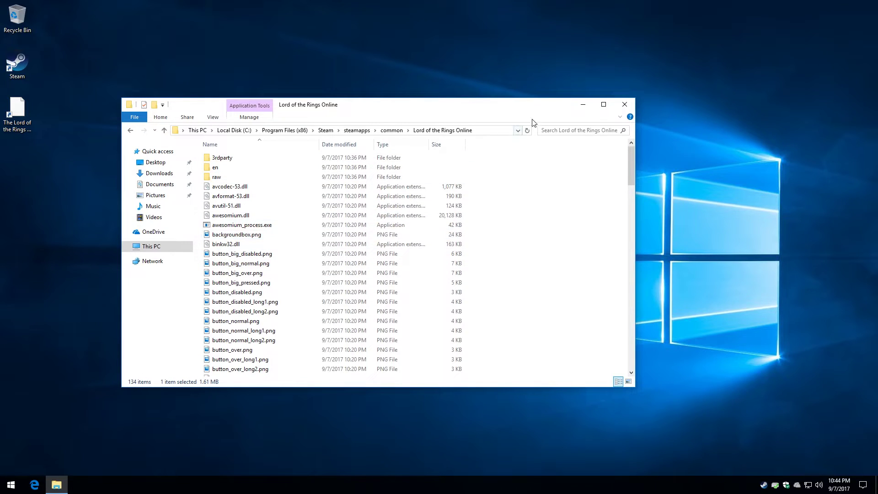
left_click(625, 106)
Open Edge and search Google for 'visual c++ redistributable lotro Hurin'
left_click(34, 485)
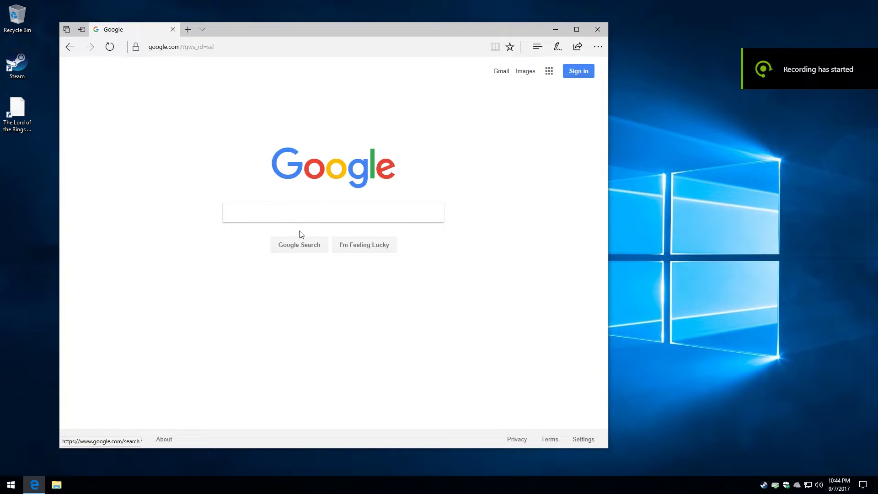
left_click(294, 216)
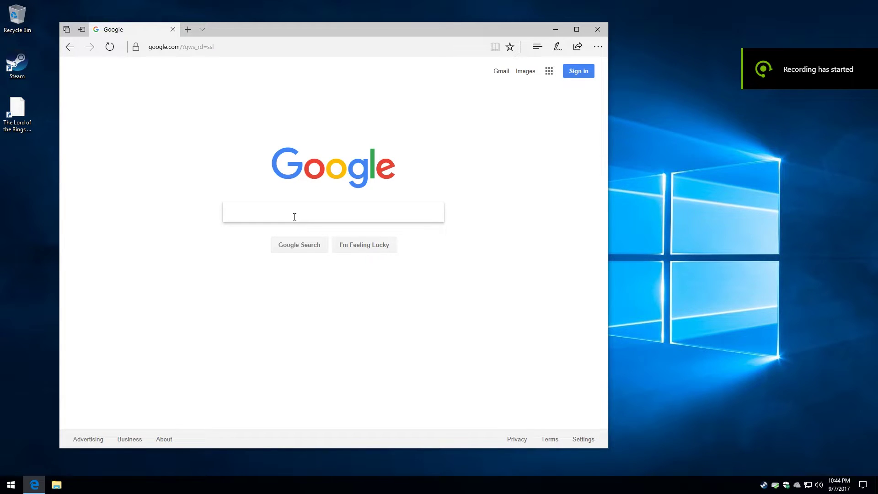
type("visusal")
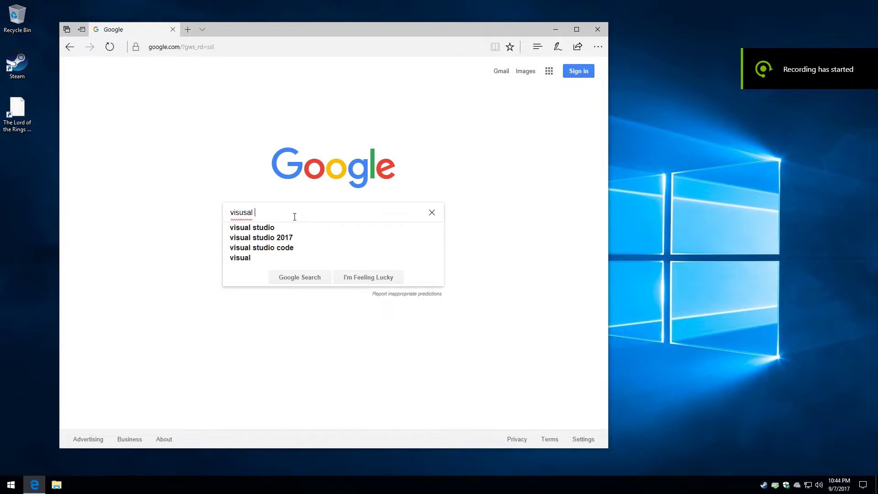
key("BackSpace")
key("BackSpace")
key("BackSpace")
key("BackSpace")
key("BackSpace")
type("ual C")
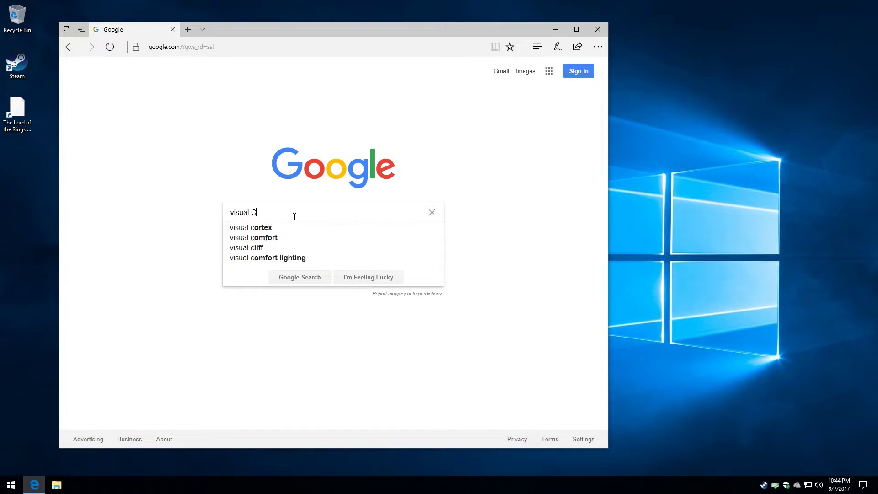
type("++ redist")
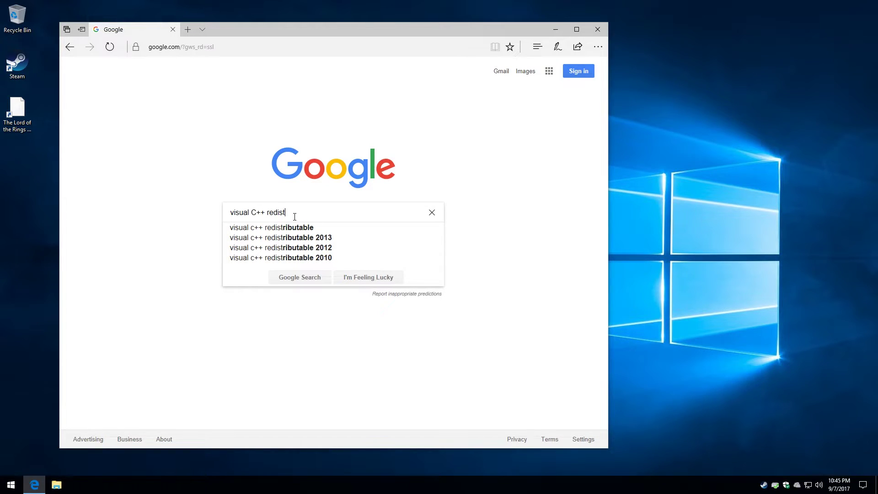
key("Down")
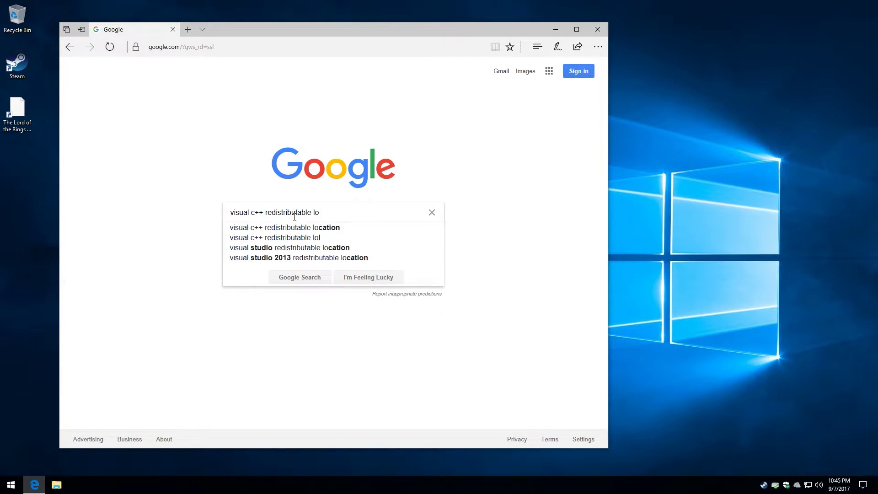
type("tro Hurin")
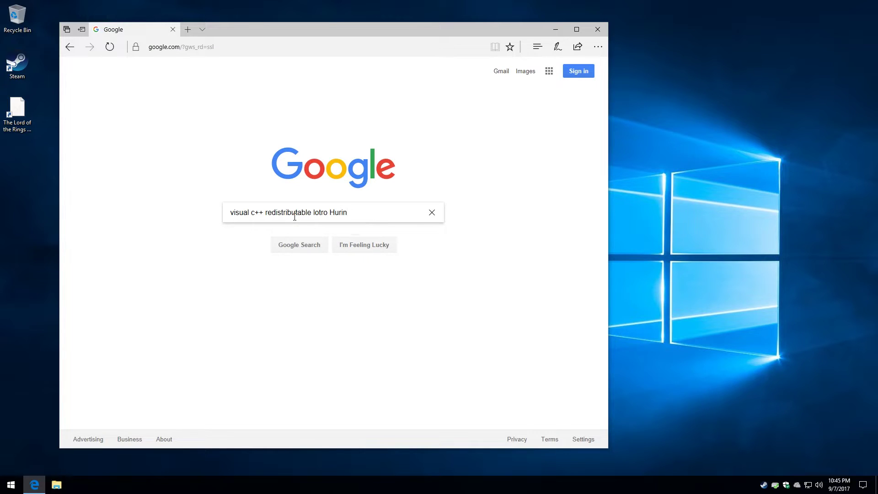
key("Return")
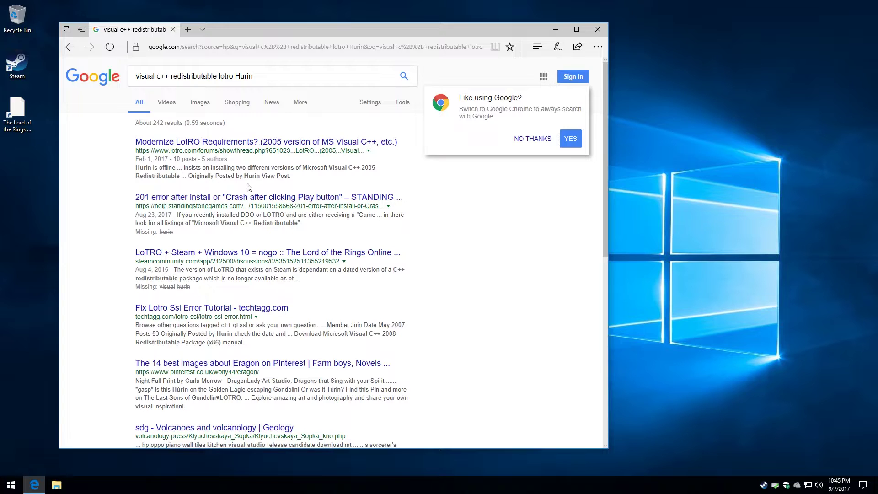
Open the 'Modernize LotRO Requirements?' forum thread and scroll to its Visual C++ 2005 redistributables list
left_click(253, 142)
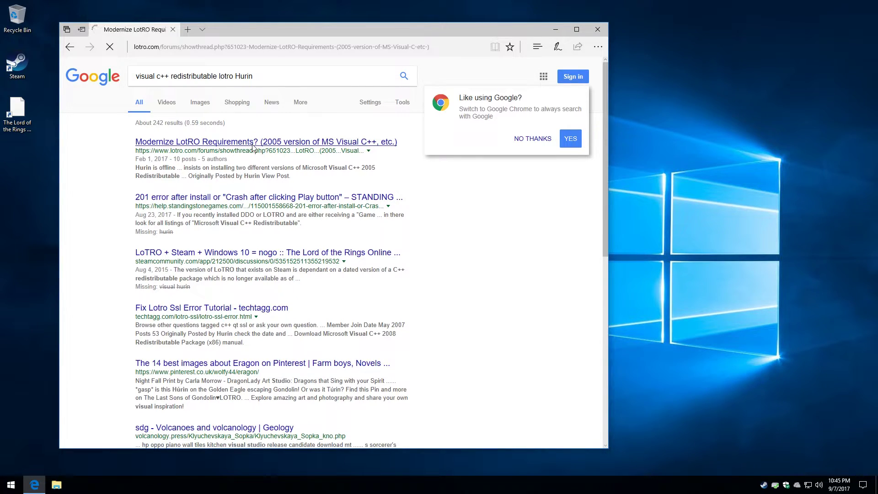
scroll(279, 198, "down", 5)
scroll(282, 199, "down", 1)
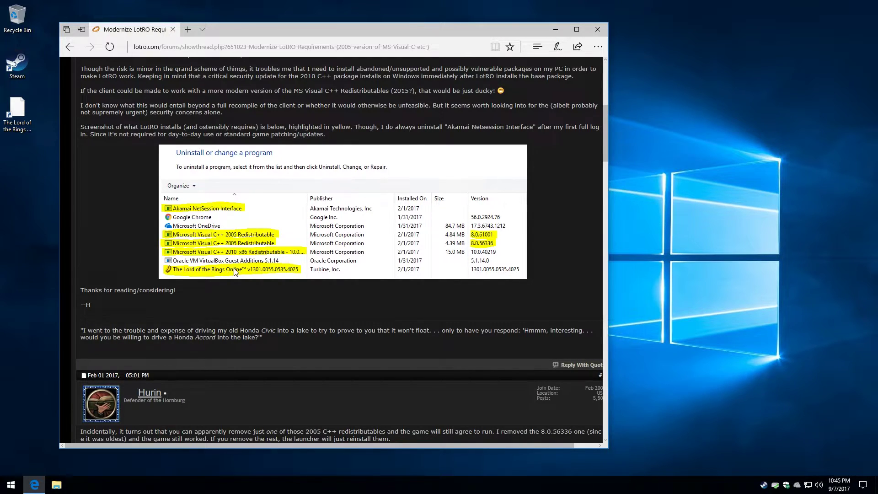
In a new tab, search Google for 'visual studio 2005 redistributable x86'
left_click(188, 30)
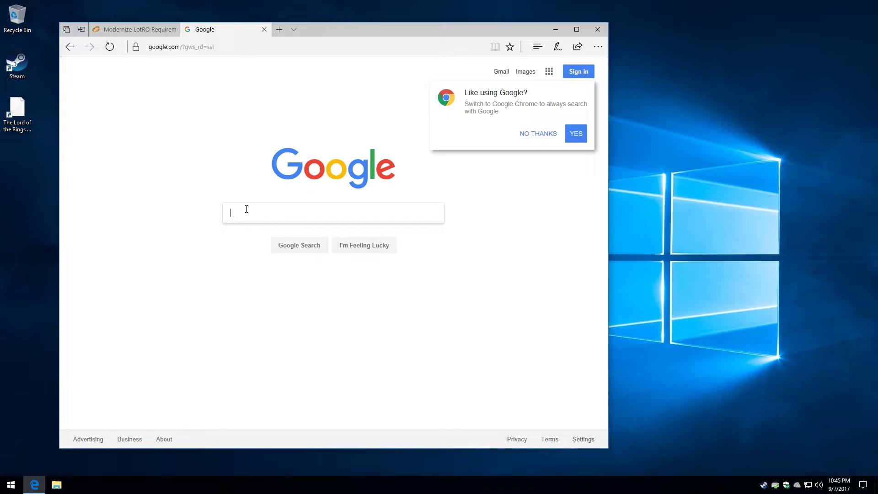
type("visual studio ")
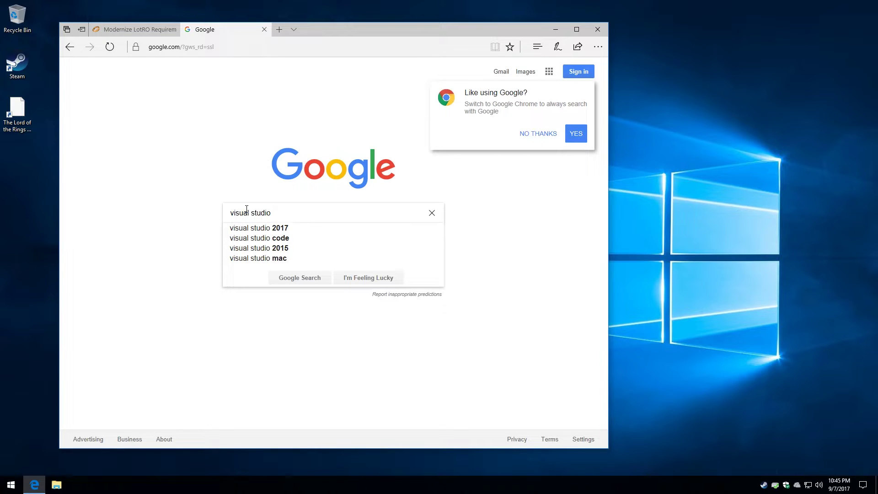
type("2005 redi")
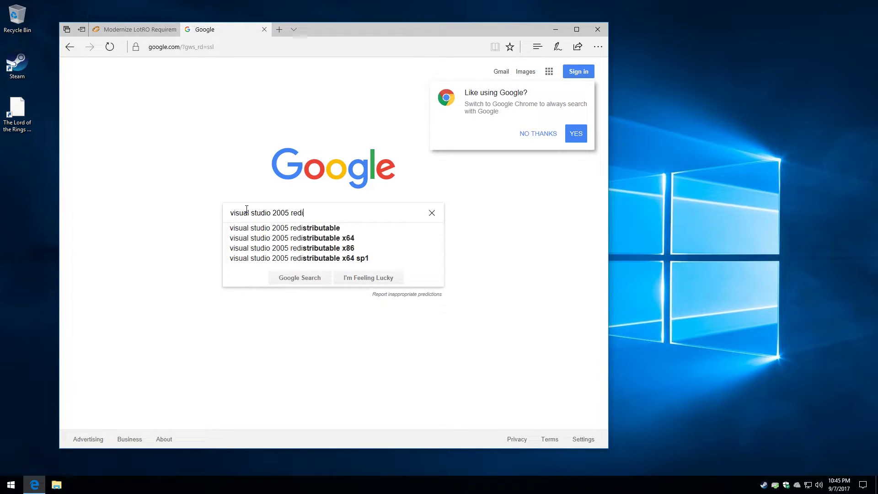
key("Down")
key("Down")
key("Down")
key("Down")
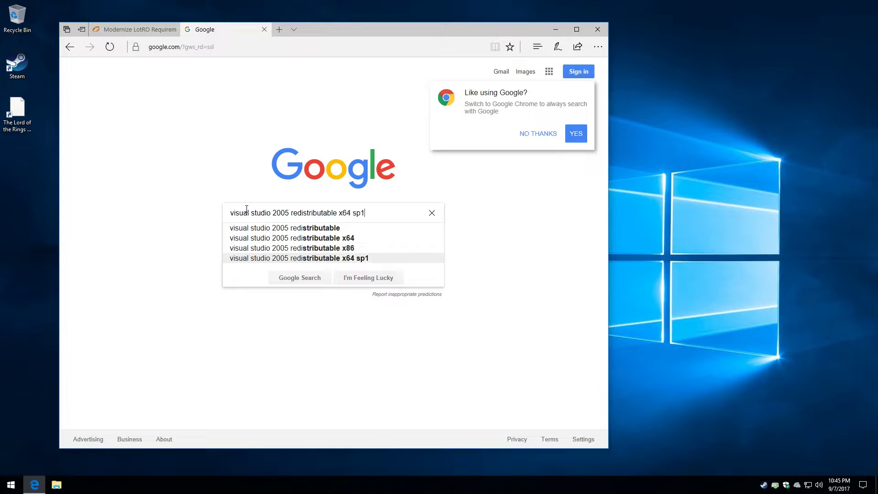
key("Up")
key("Return")
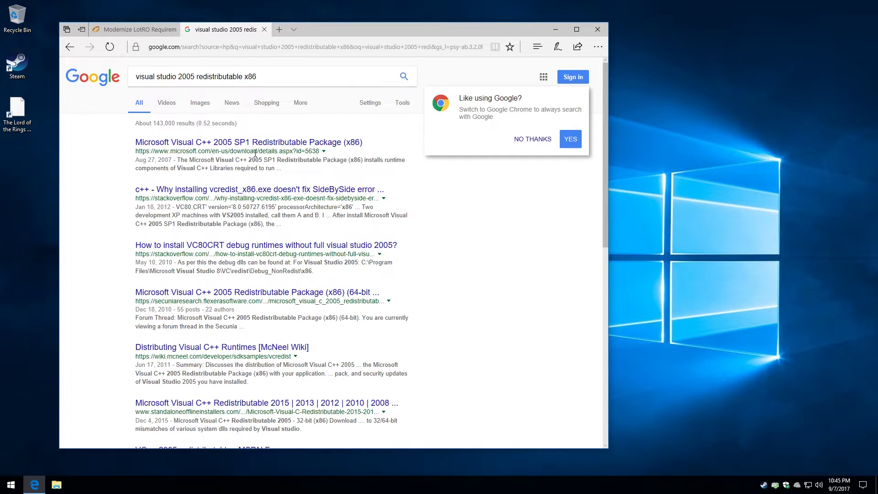
Save vcredist_x86.exe from the Visual C++ 2005 SP1 x86 page and return to the package page
left_click(257, 144)
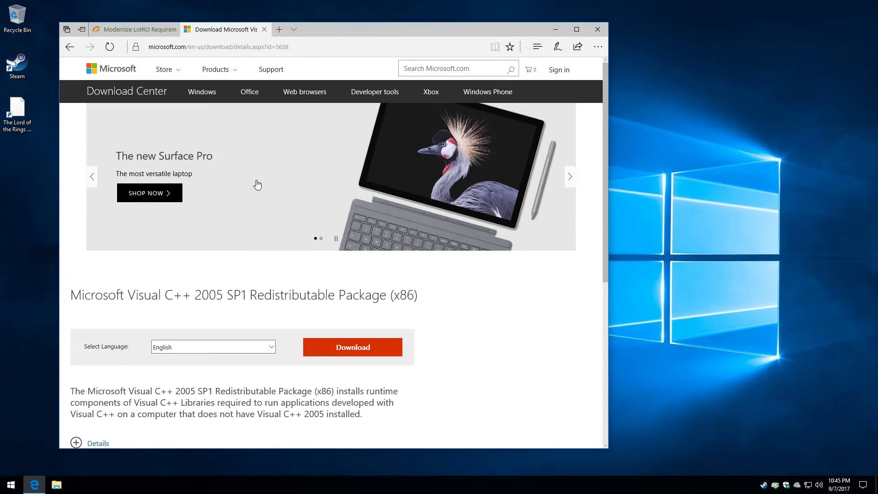
scroll(255, 183, "down", 3)
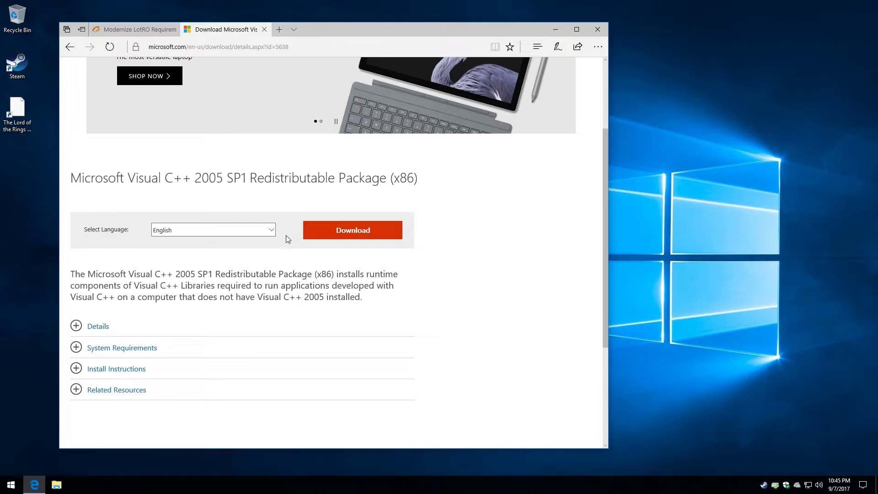
left_click(322, 233)
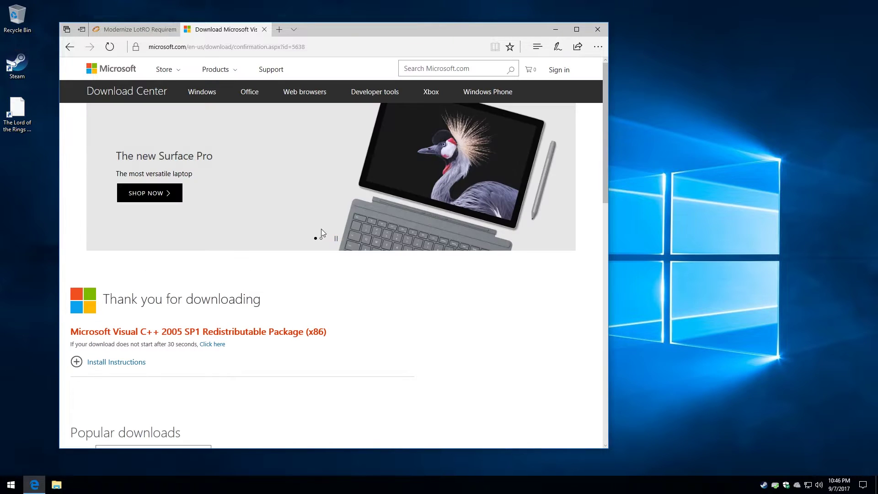
scroll(279, 254, "down", 1)
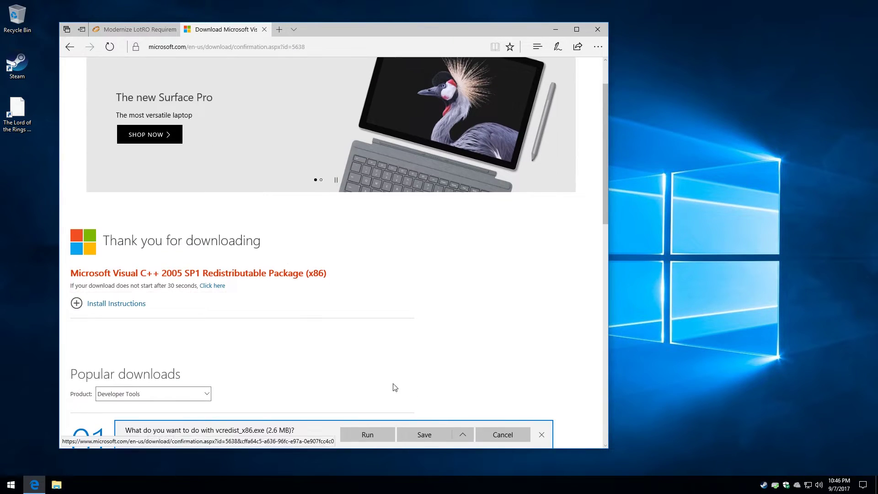
left_click(428, 434)
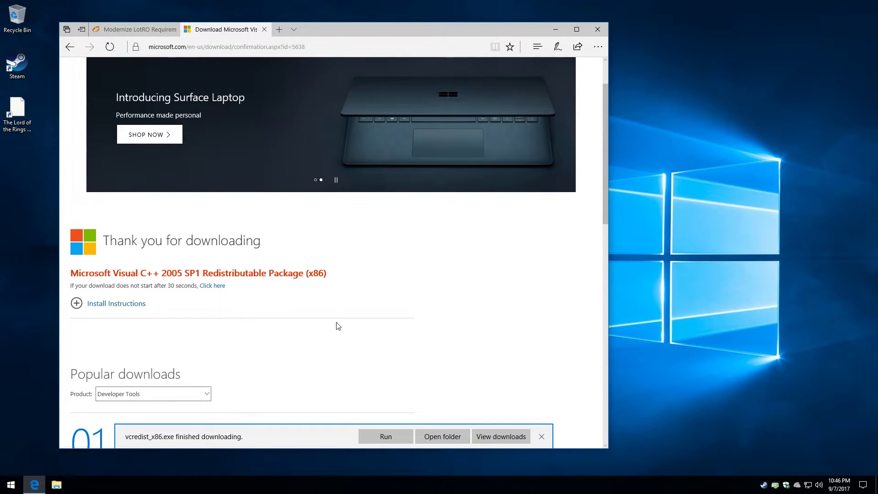
scroll(316, 293, "up", 1)
left_click(70, 46)
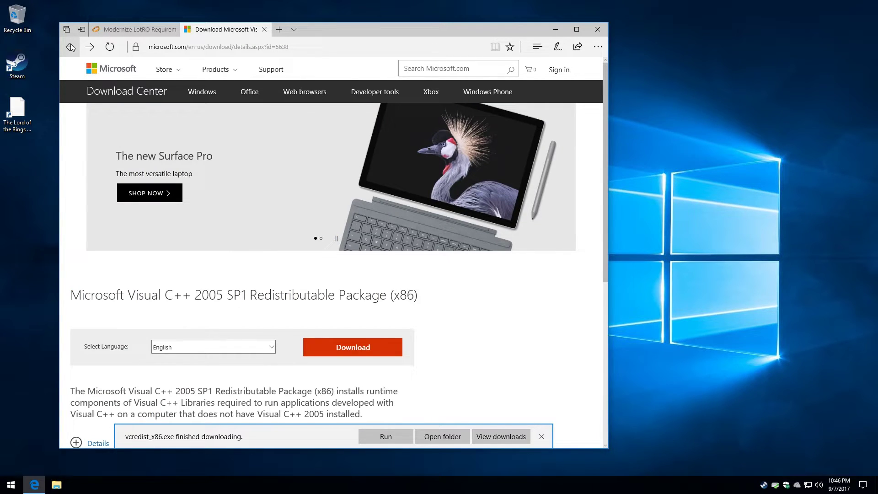
Change the search to 'visual studio 2005 redistributable x64' and check the x64 download page
left_click(71, 45)
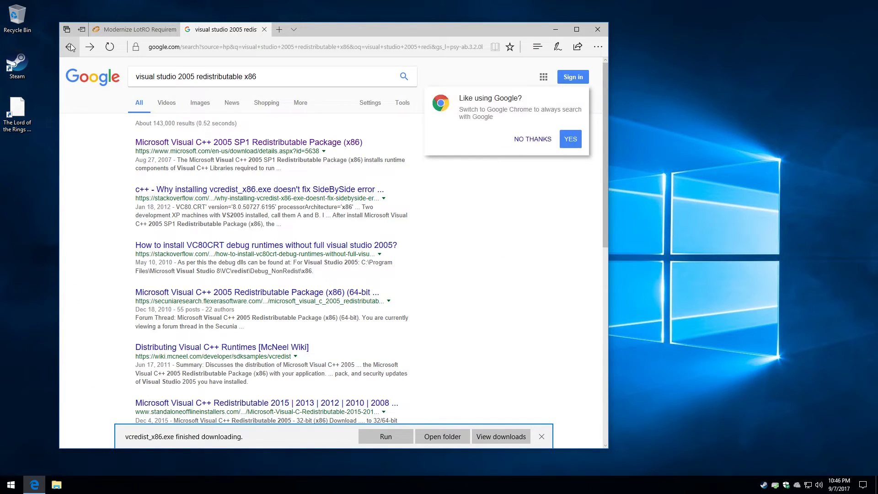
left_click(199, 75)
left_click_drag(256, 76, 248, 77)
type("64")
key("Return")
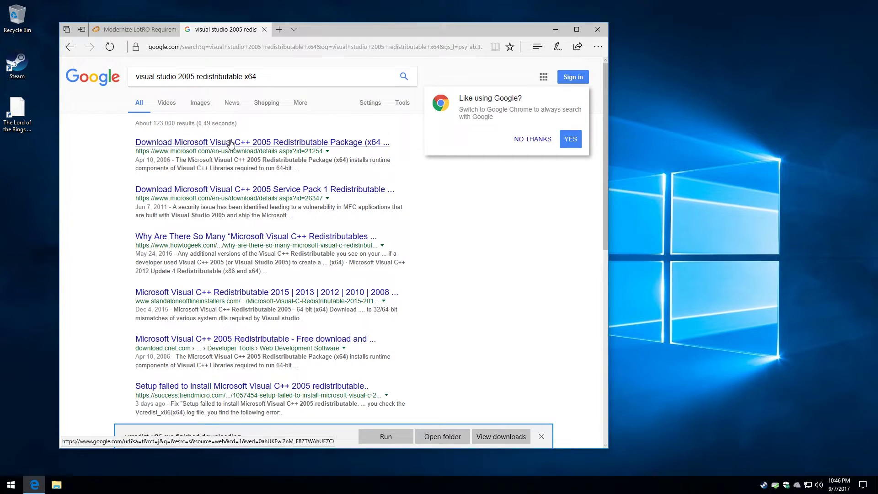
left_click(231, 142)
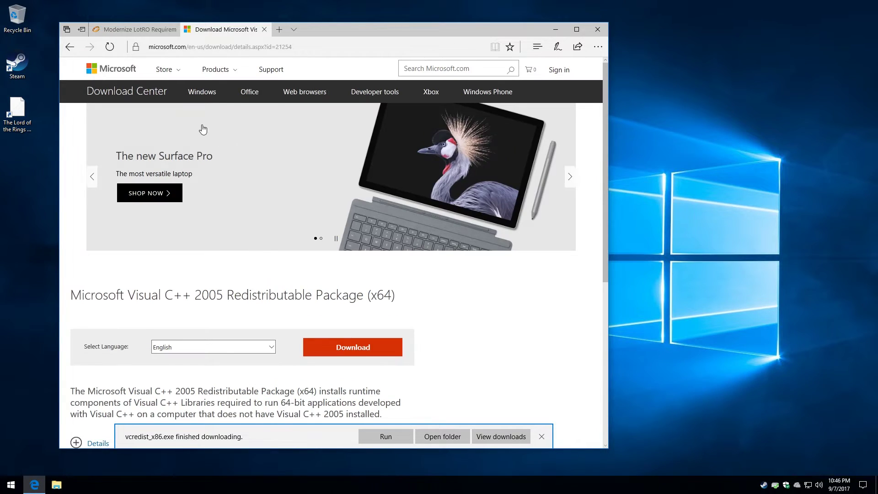
left_click(70, 47)
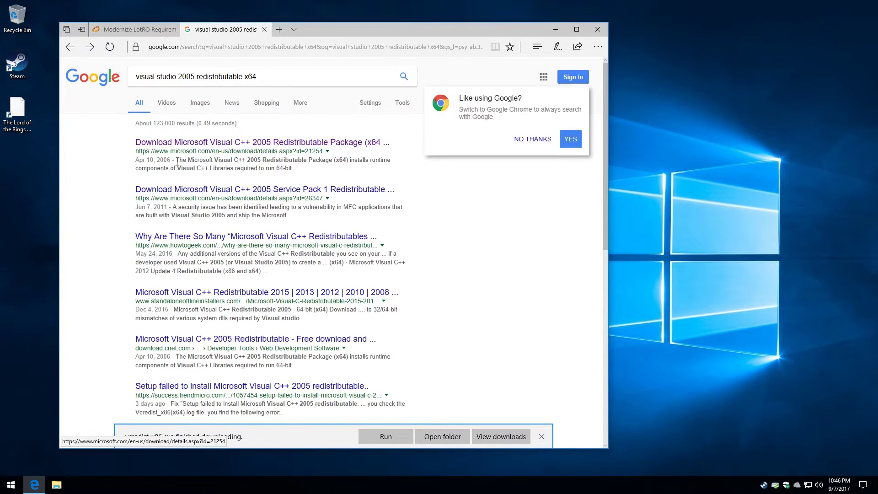
On the Visual C++ 2005 SP1 page, select vcredist_x64.EXE and vcredist_x86.EXE and save them
left_click(181, 191)
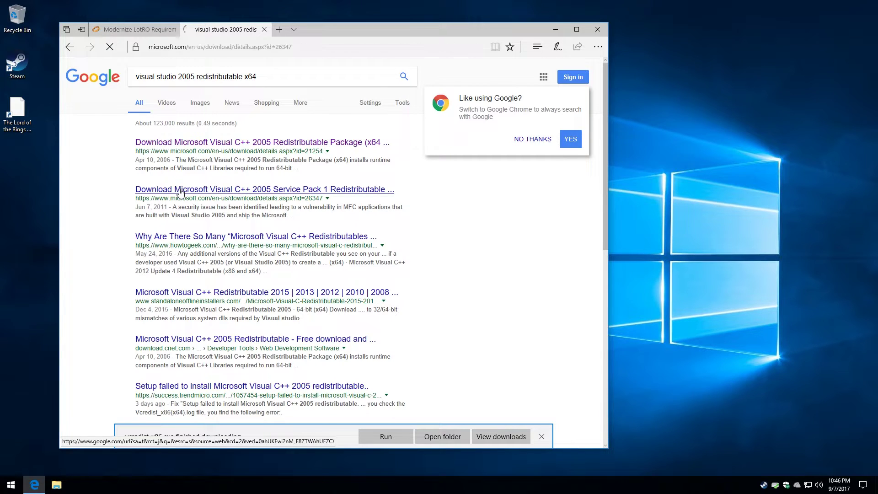
scroll(219, 222, "down", 3)
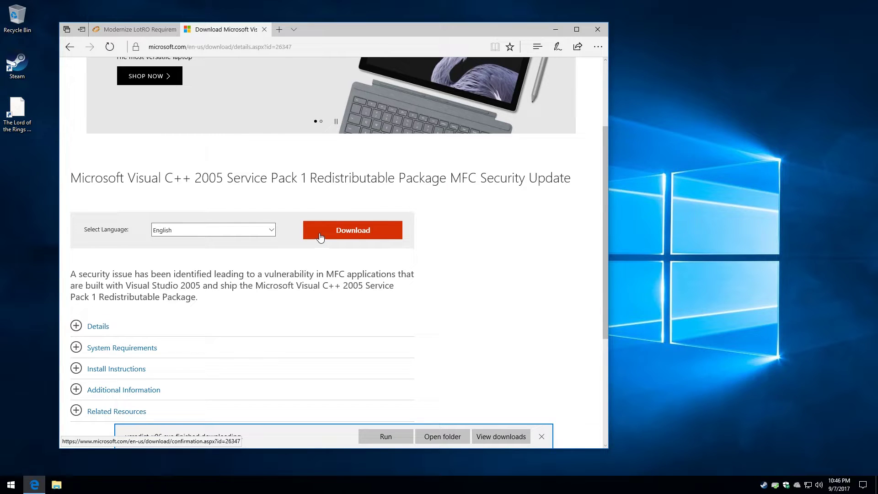
left_click(322, 237)
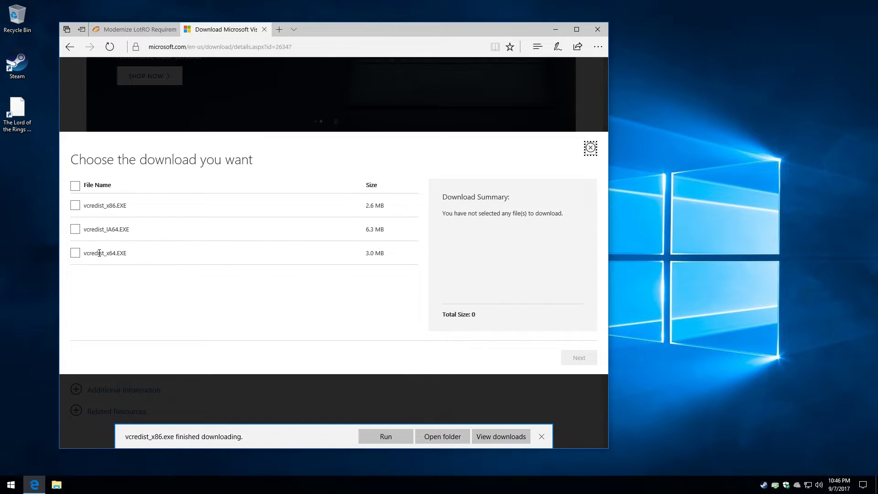
left_click(76, 253)
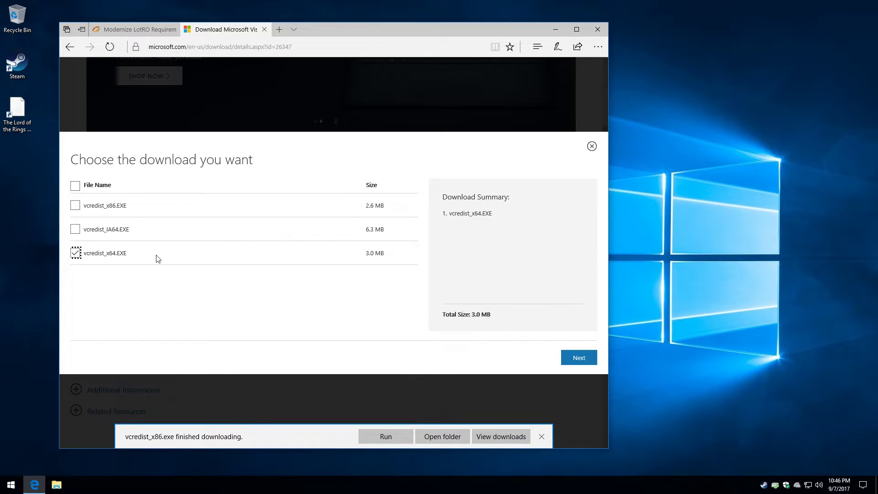
left_click(74, 206)
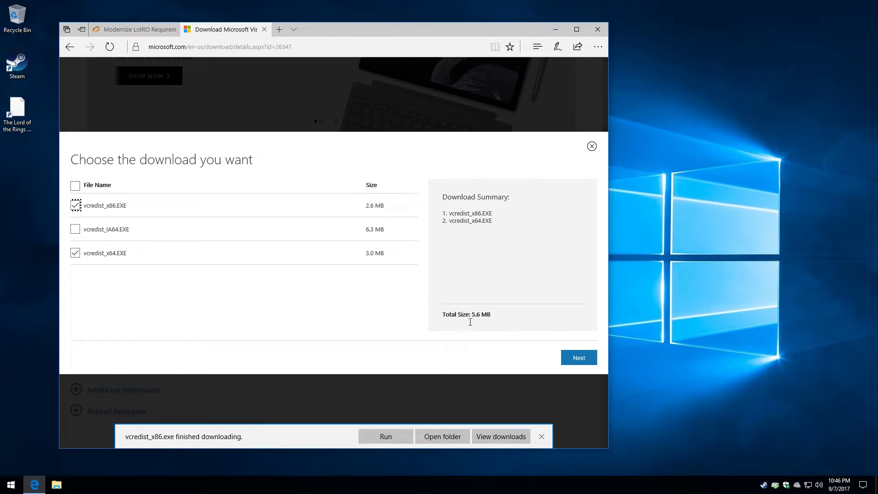
left_click(578, 359)
scroll(467, 333, "down", 4)
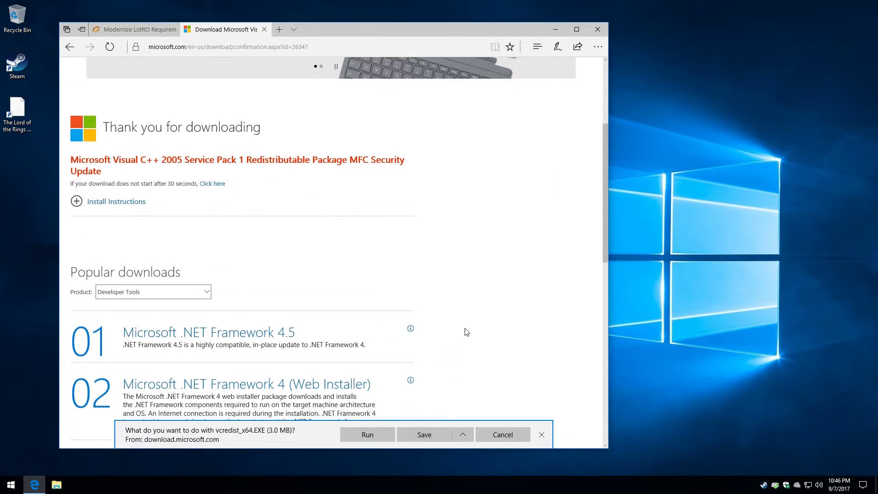
left_click(432, 438)
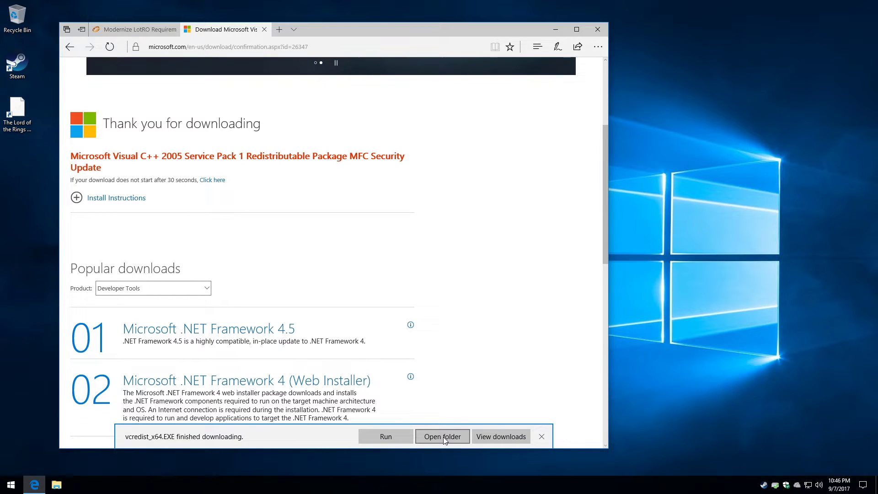
Open the Downloads folder and install vcredist_x86.exe as administrator, accepting the licence
left_click(443, 436)
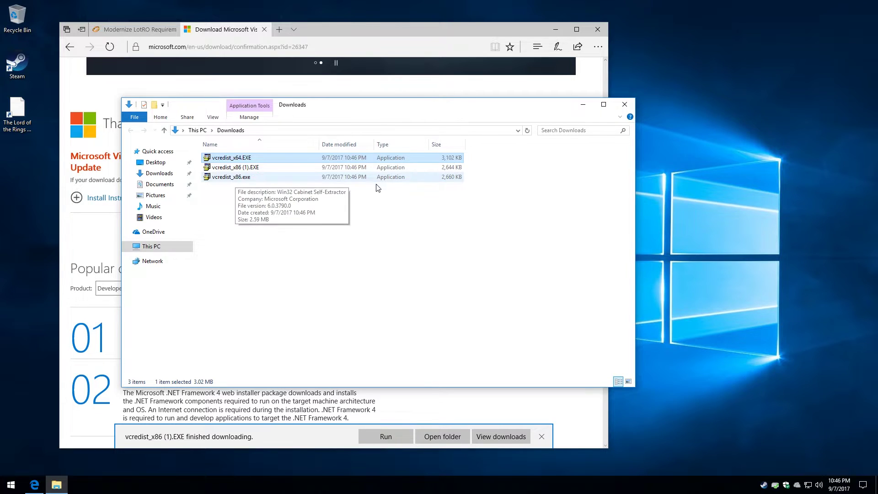
left_click(229, 178)
right_click(229, 179)
left_click(250, 198)
left_click(401, 313)
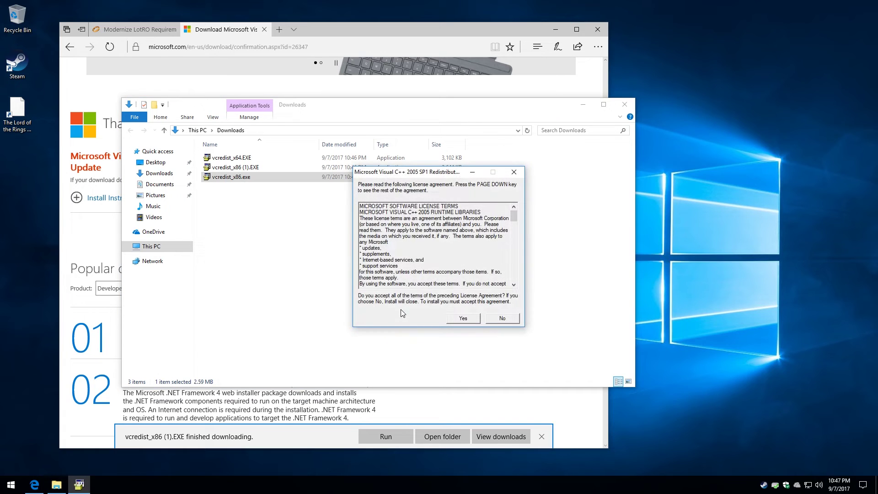
key("Return")
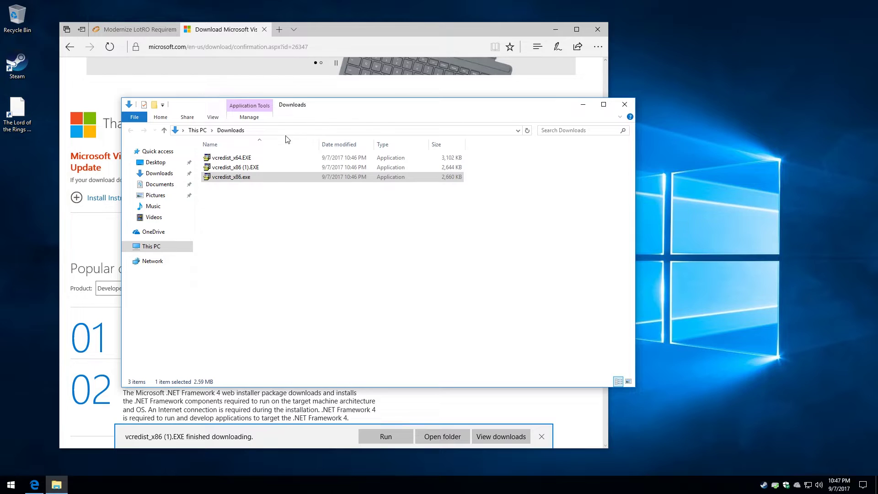
Install vcredist_x64.EXE as administrator and accept the Visual C++ 2005 licence terms
right_click(242, 158)
left_click(262, 174)
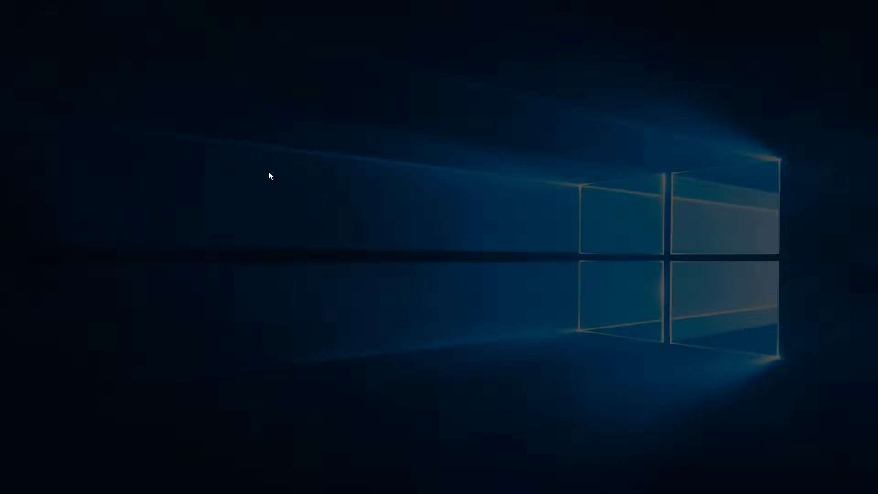
left_click(401, 305)
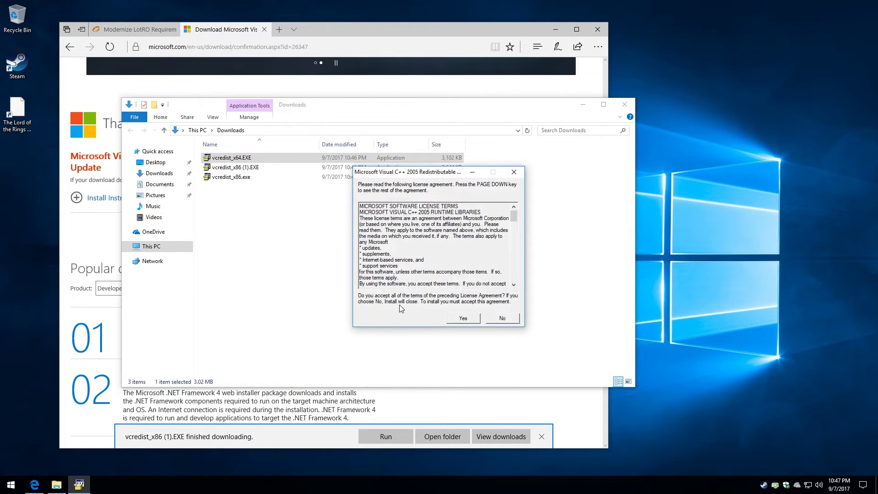
left_click(459, 318)
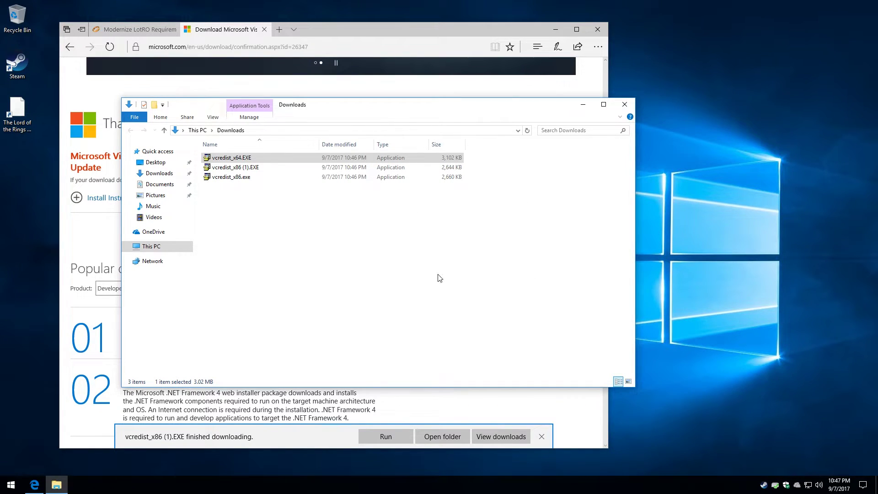
Go to Google, search 'visual studio 2010 redistributable', and open the first x64 result
left_click(300, 44)
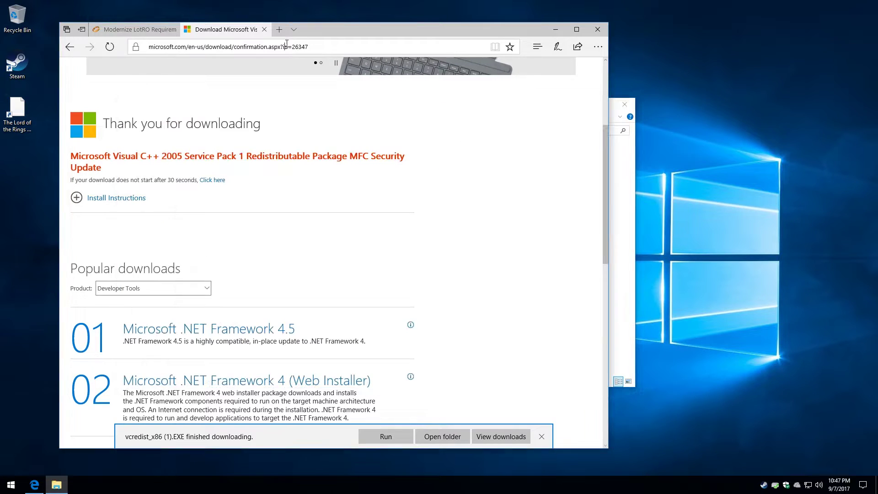
type("www.google.com/")
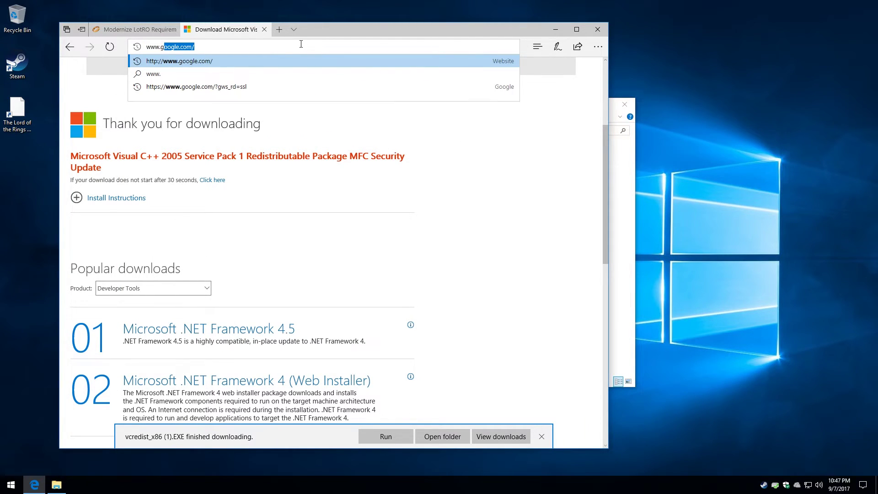
key("Return")
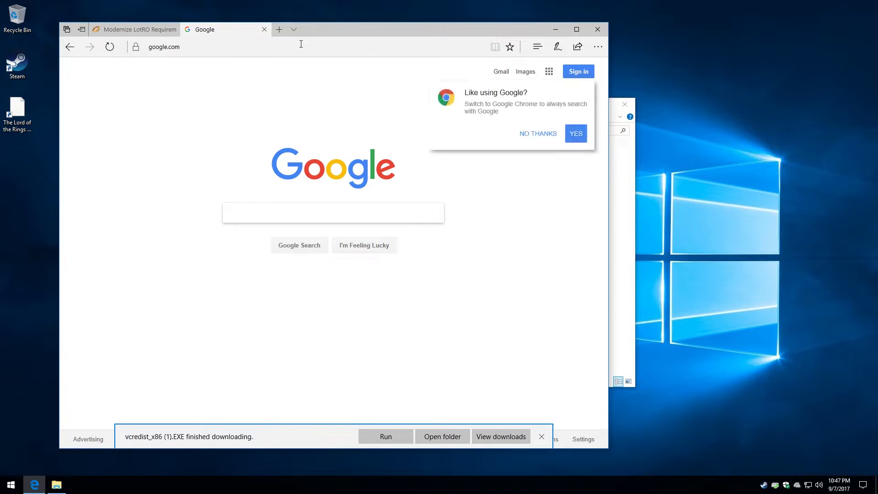
type("visu")
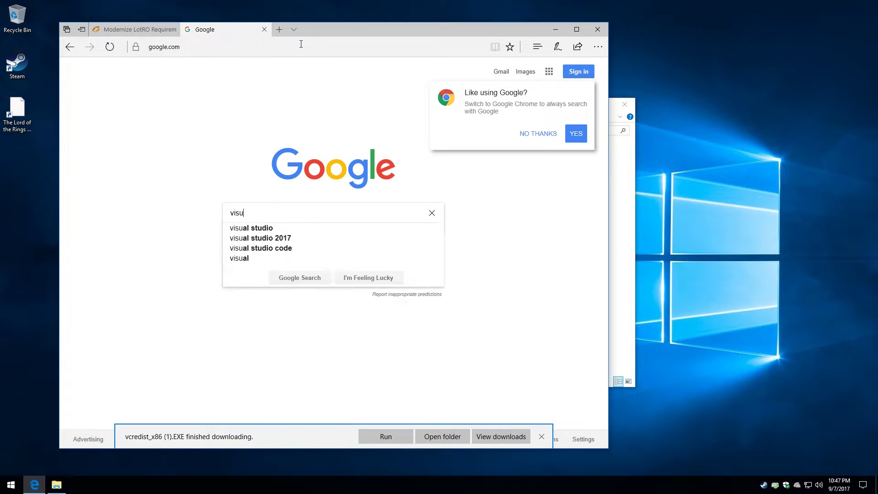
type("al studio 2010 ")
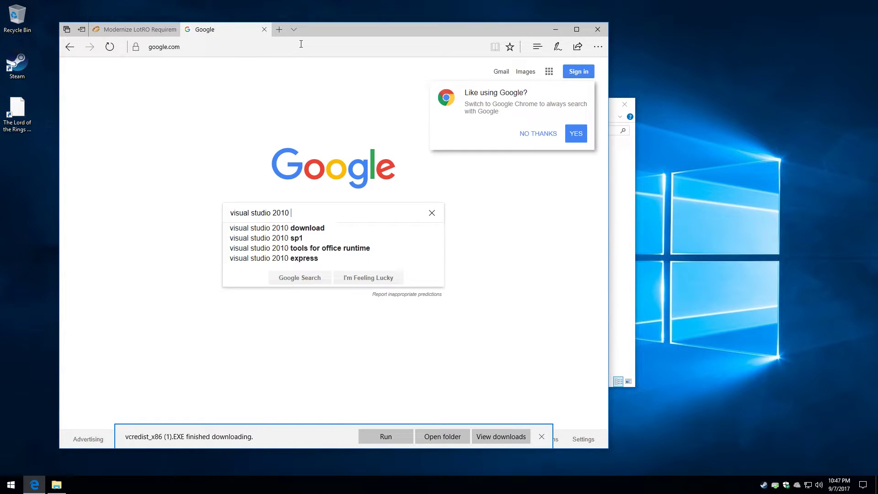
type("redis")
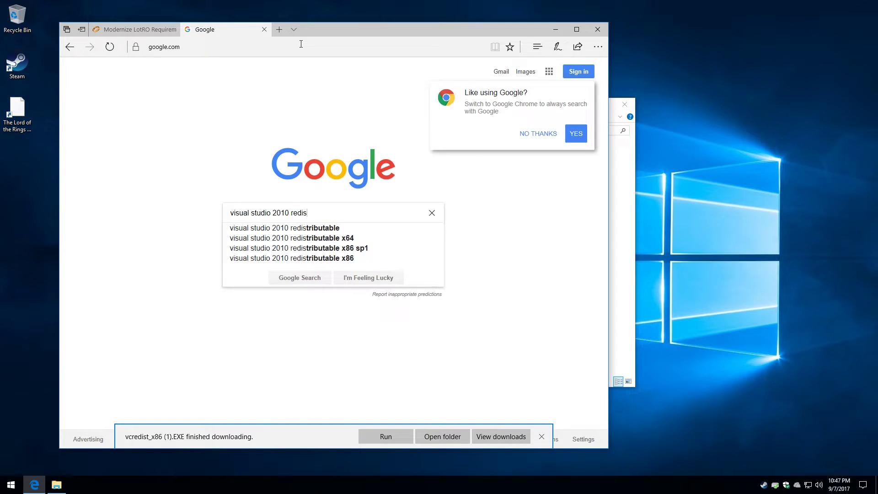
key("Down")
key("Return")
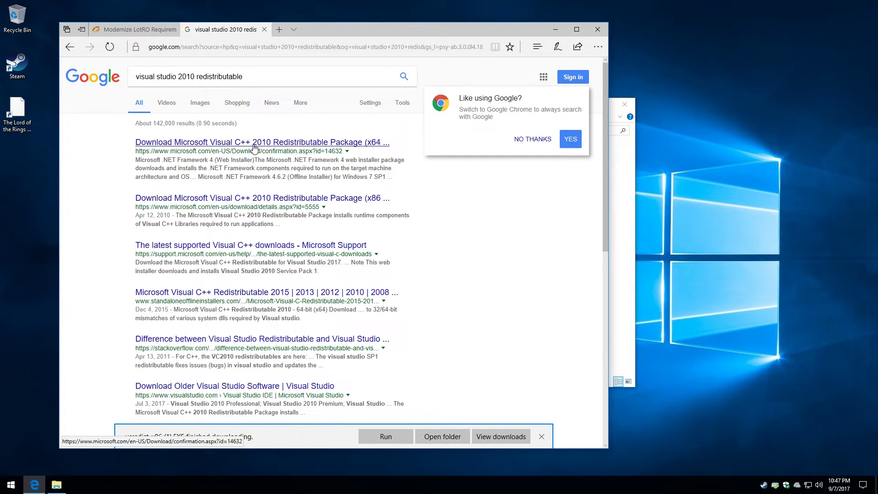
left_click(254, 143)
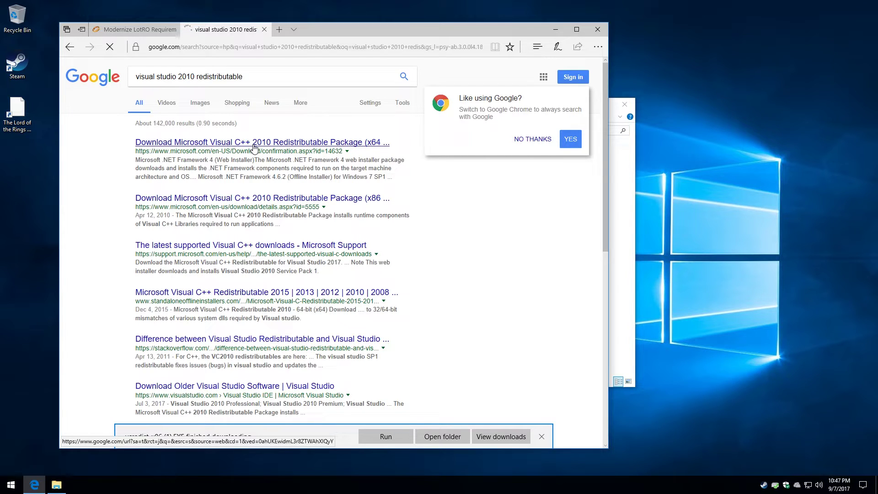
Save the Visual C++ 2010 x64 installer vcredist_x64.exe
scroll(231, 185, "down", 5)
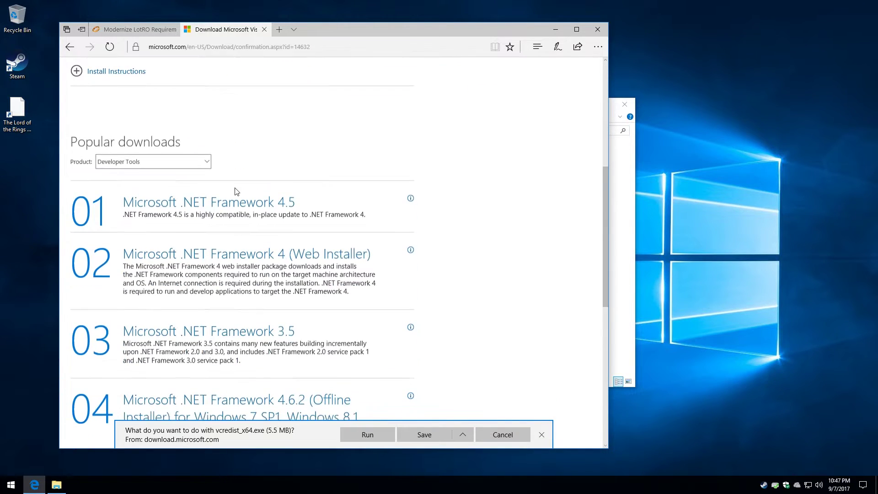
scroll(236, 191, "up", 4)
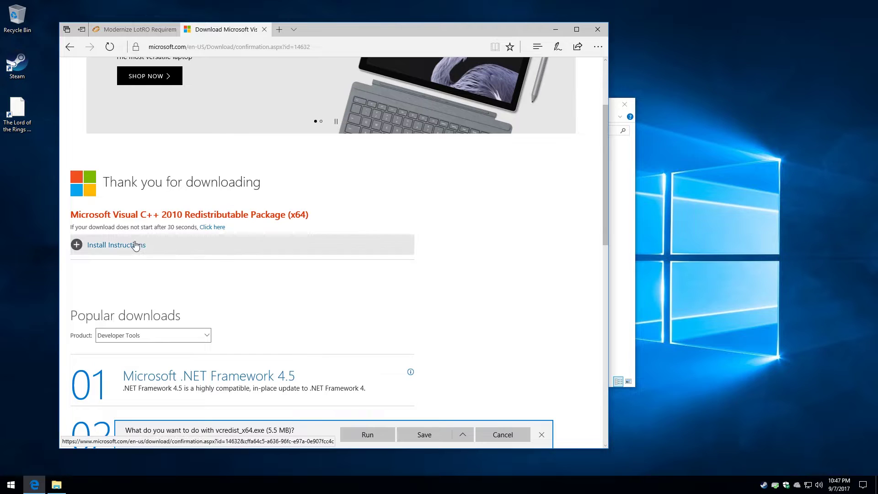
left_click(215, 230)
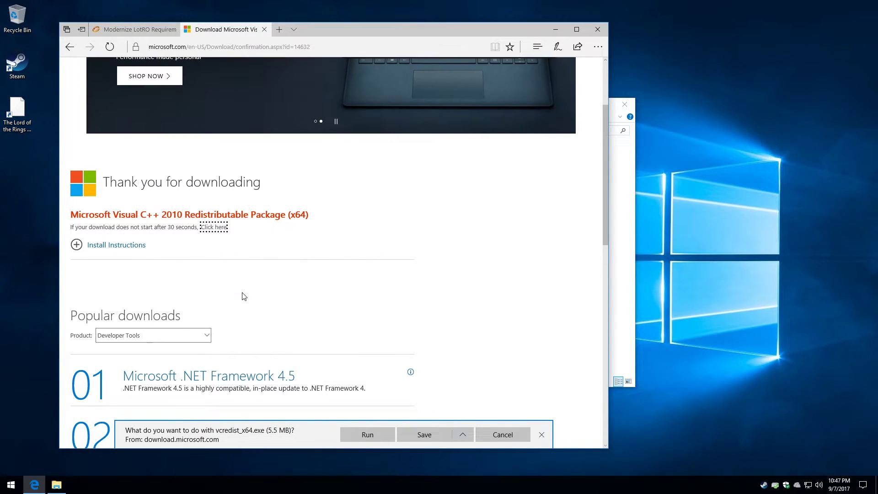
left_click(425, 435)
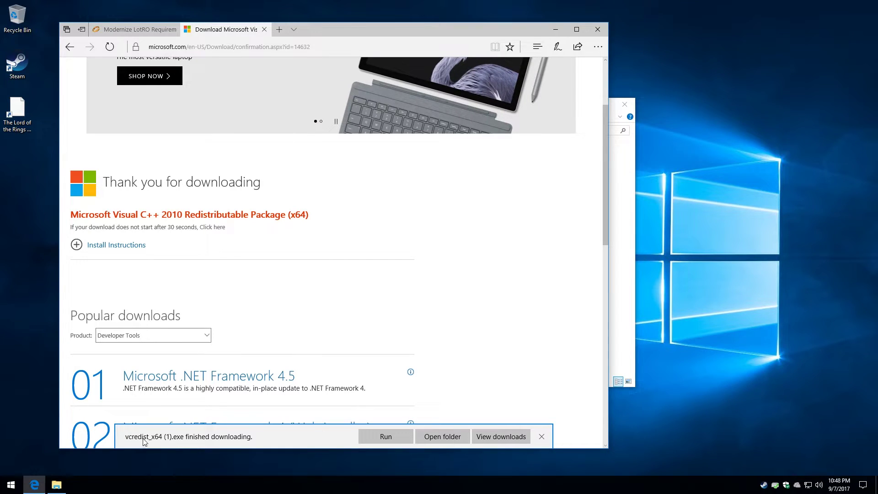
Save the Visual C++ 2010 x86 installer and open its Downloads folder
left_click(70, 46)
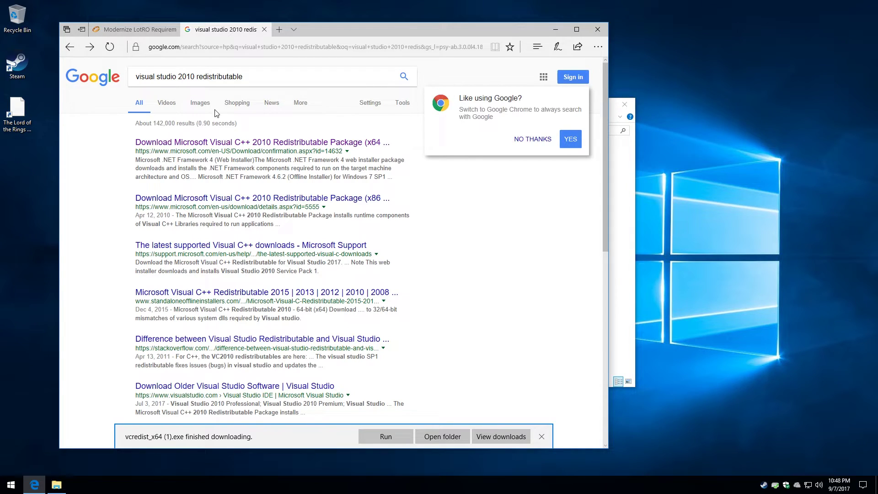
left_click(230, 201)
scroll(228, 198, "down", 1)
scroll(229, 198, "down", 1)
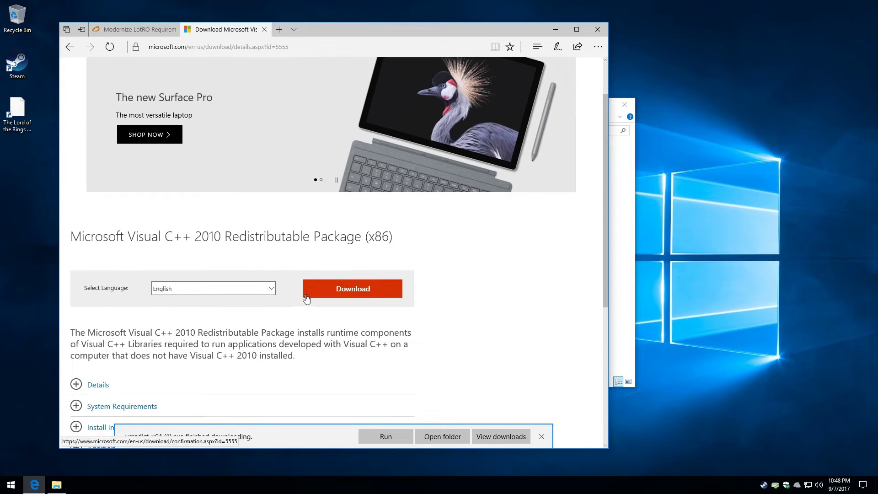
left_click(330, 295)
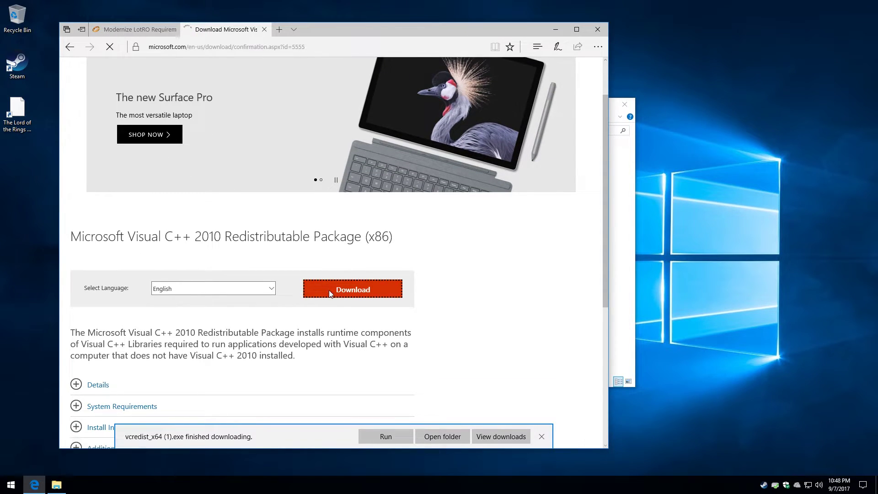
left_click(416, 435)
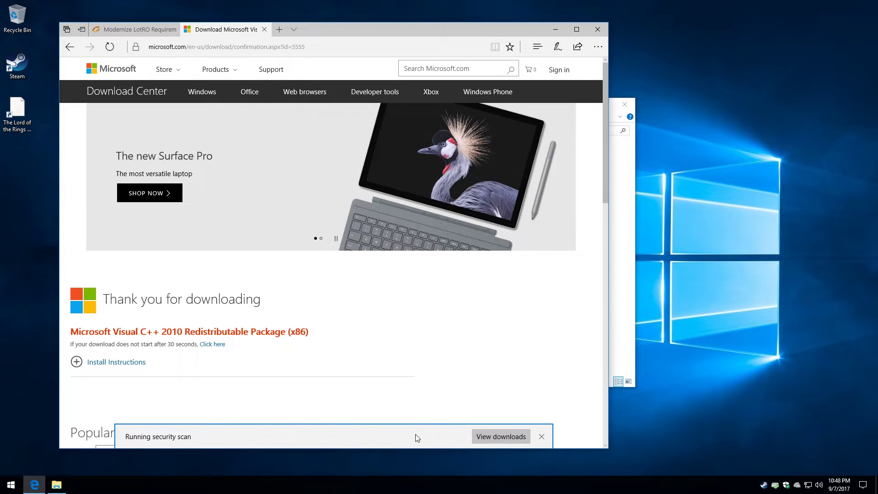
left_click(418, 436)
Sort Downloads newest first and install vcredist_x64 (1).exe (Visual C++ 2010 x64) as administrator
left_click(344, 146)
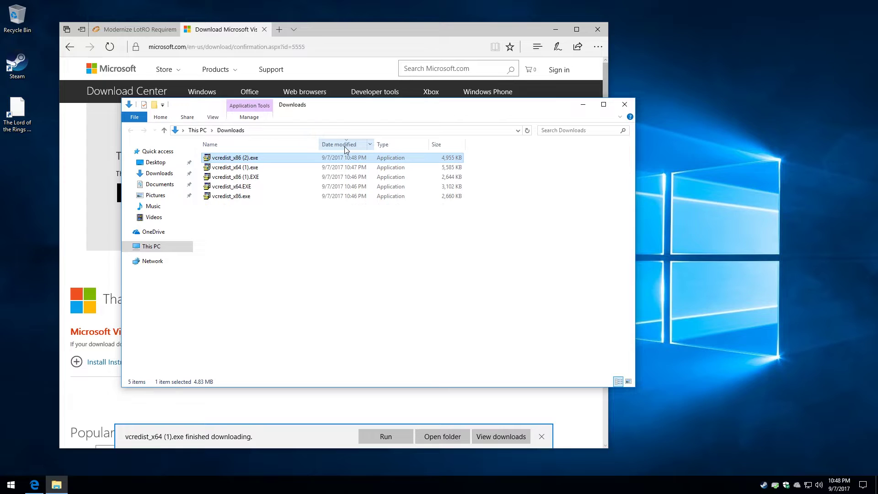
left_click(262, 169)
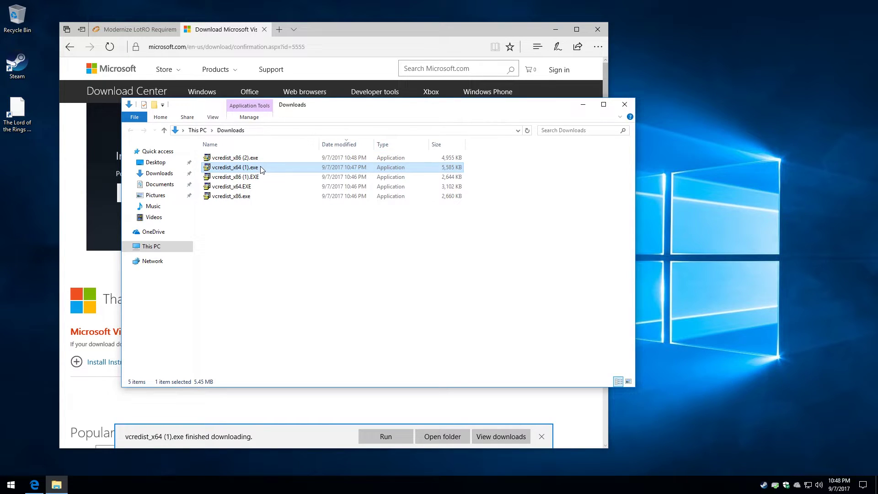
right_click(257, 171)
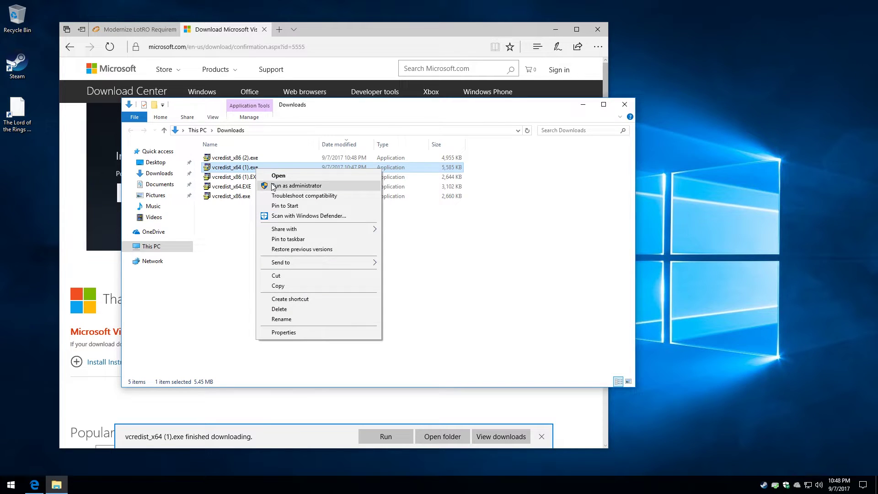
left_click(273, 186)
left_click(397, 301)
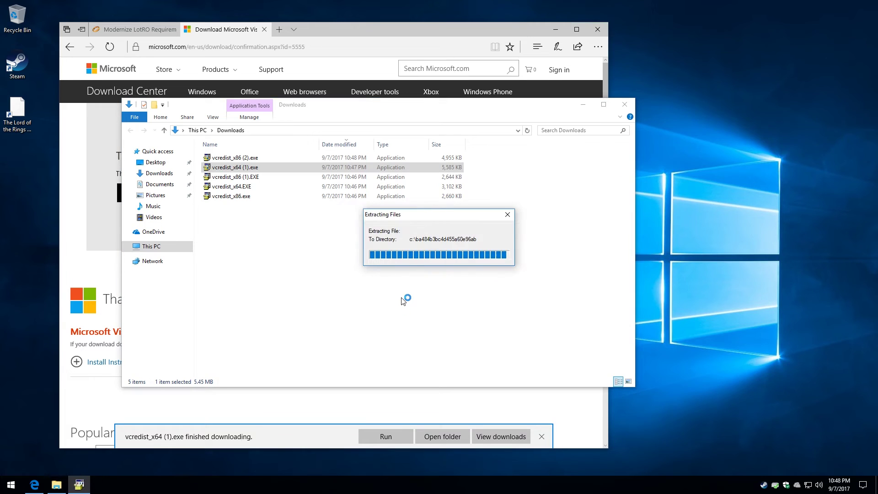
left_click(381, 225)
left_click(488, 344)
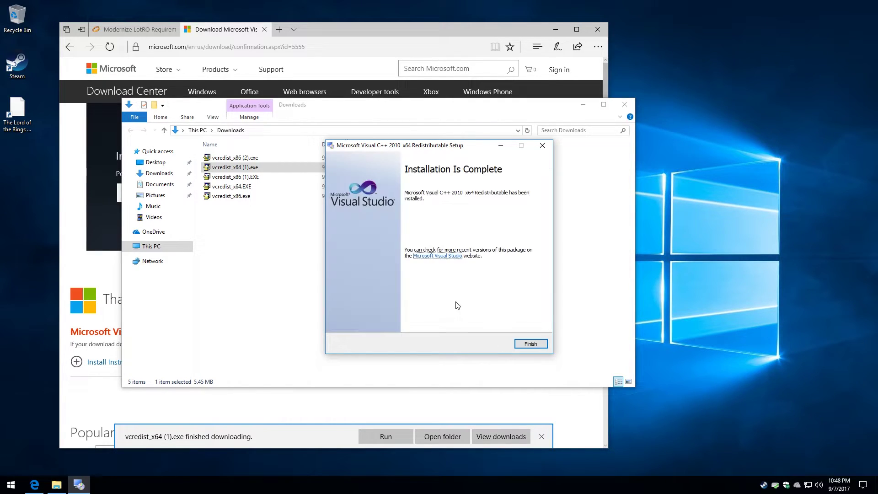
left_click(530, 343)
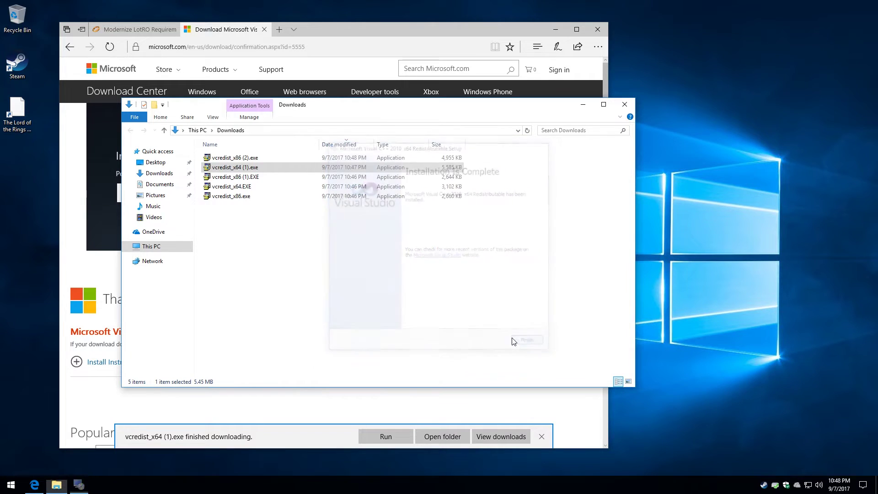
Install vcredist_x86 (2).exe (Visual C++ 2010 x86) as administrator, accepting the licence terms
right_click(242, 159)
left_click(267, 176)
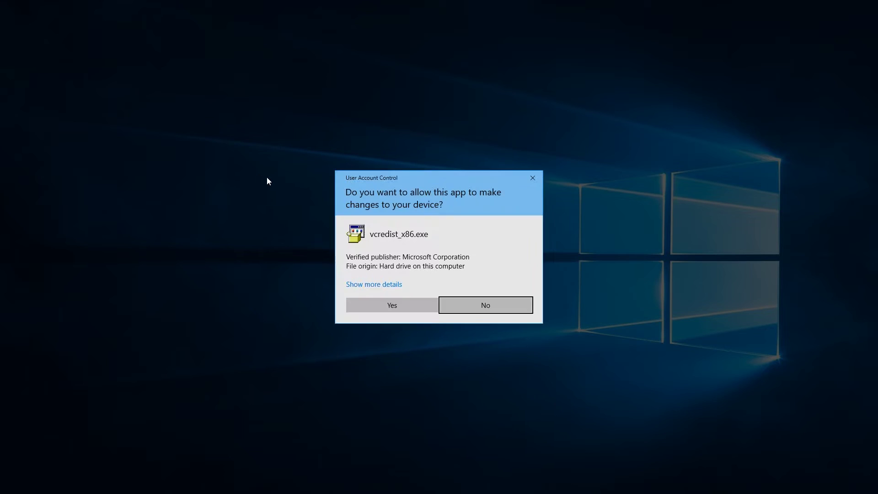
left_click(391, 302)
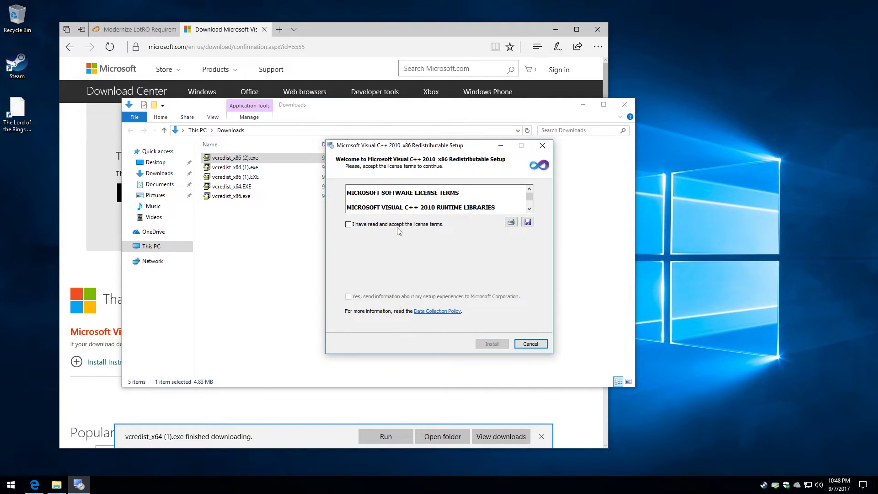
left_click(397, 225)
left_click(483, 344)
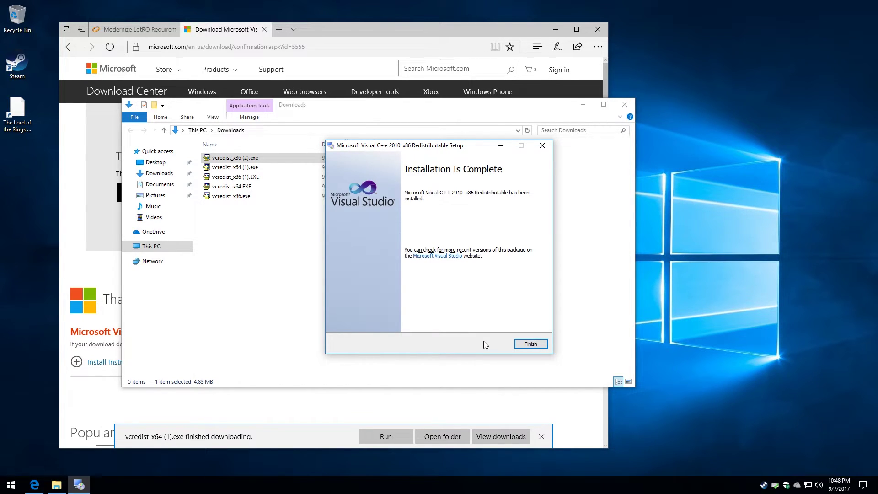
left_click(527, 344)
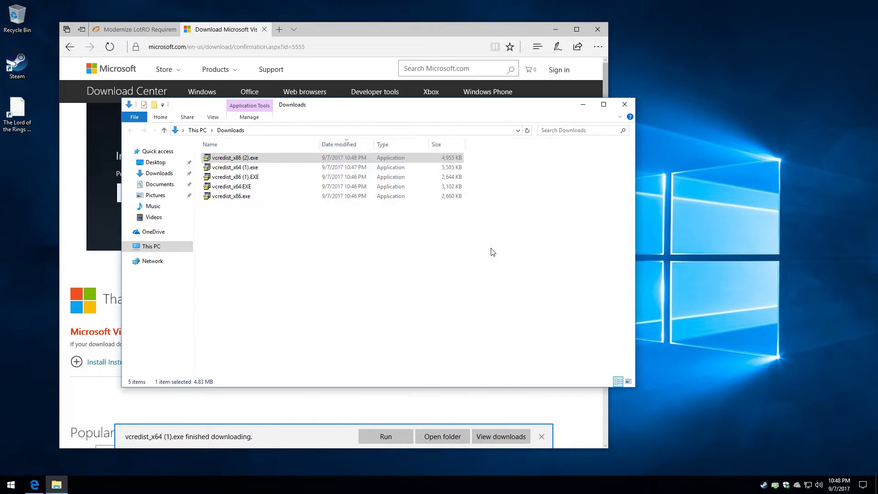
Close File Explorer and Edge with all its tabs
left_click(623, 105)
left_click(597, 29)
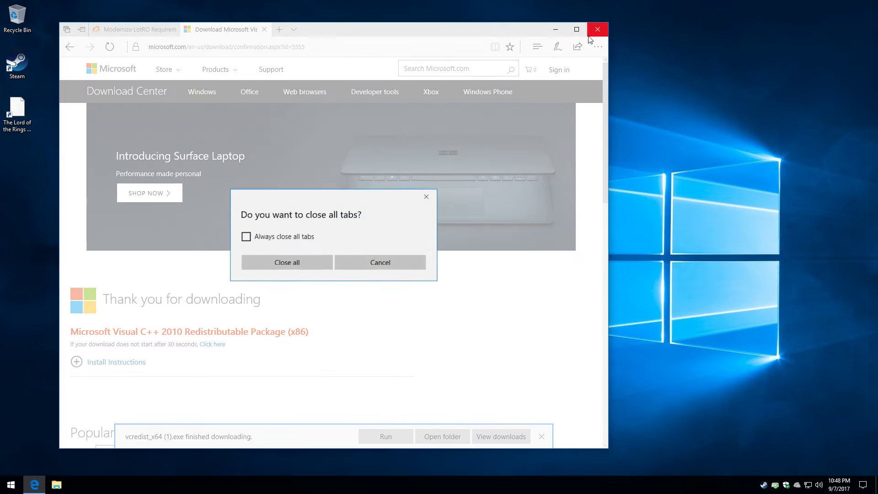
left_click(318, 261)
Launch LOTRO from the desktop shortcut and accept the high resolution data download
double_click(19, 108)
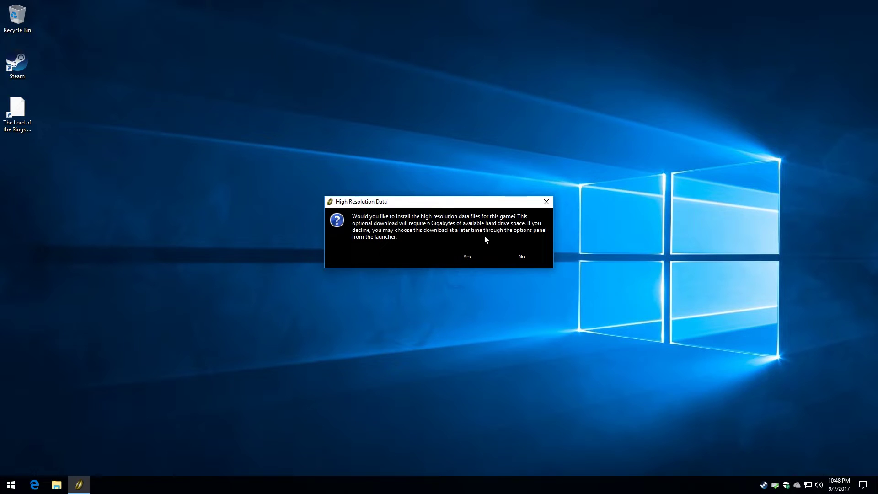
left_click_drag(459, 204, 438, 203)
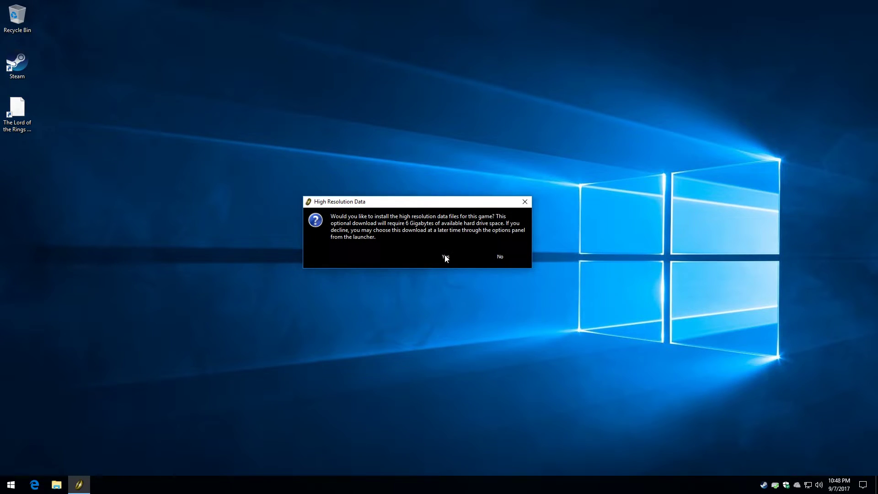
left_click(446, 258)
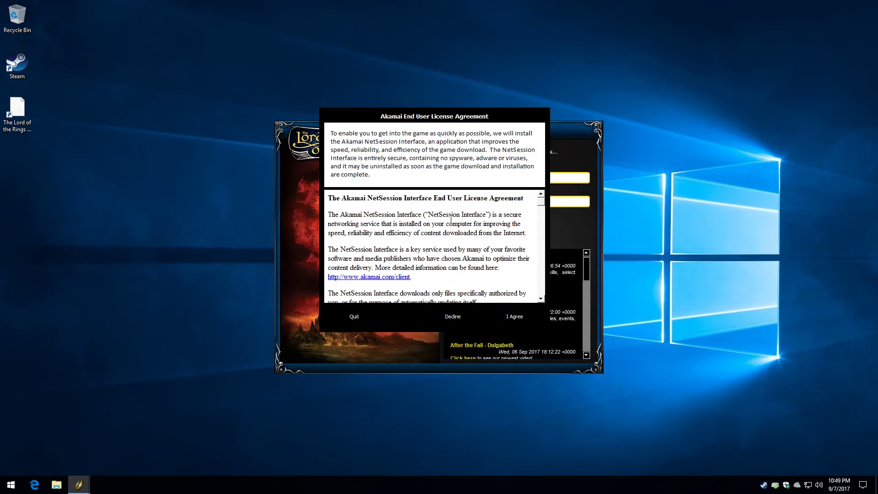
Accept the Akamai NetSession licence agreement and allow its client through the Windows firewall
left_click(542, 208)
left_click_drag(542, 208, 532, 309)
left_click(523, 316)
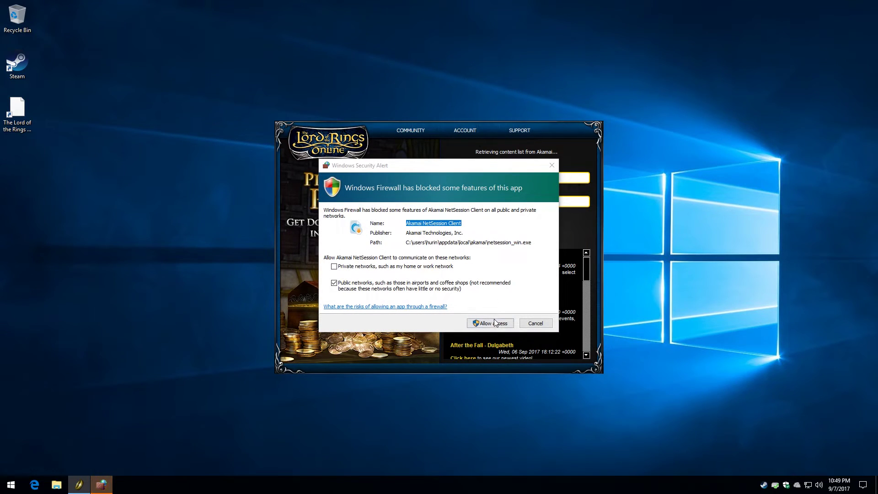
left_click(495, 324)
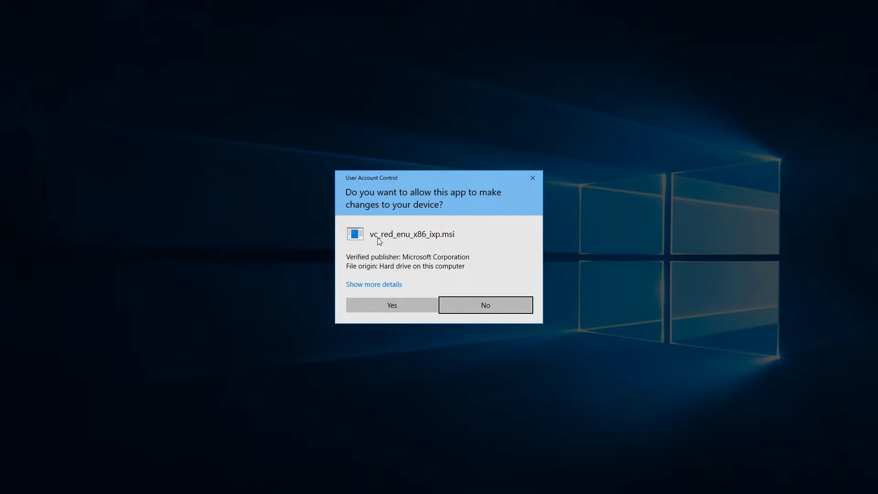
Approve the UAC prompts for vc_red_enu_x86_ixp.msi and TurbineLauncher.exe so patching proceeds
left_click(390, 308)
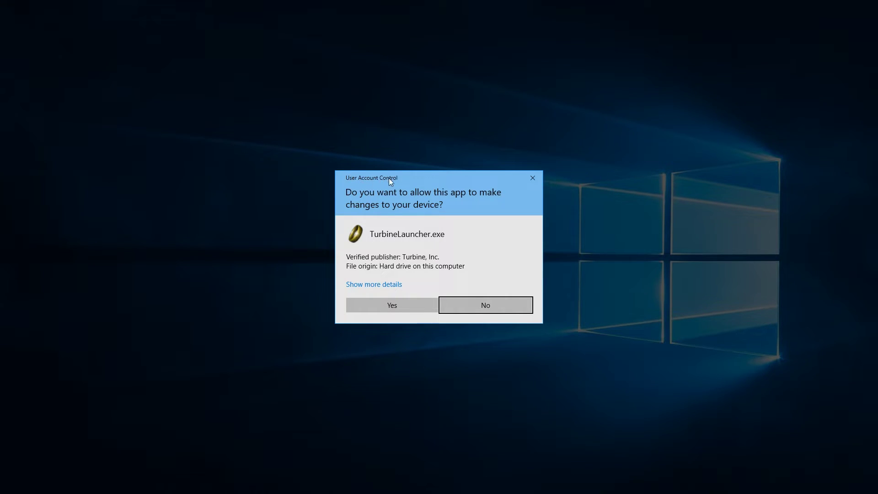
left_click(390, 304)
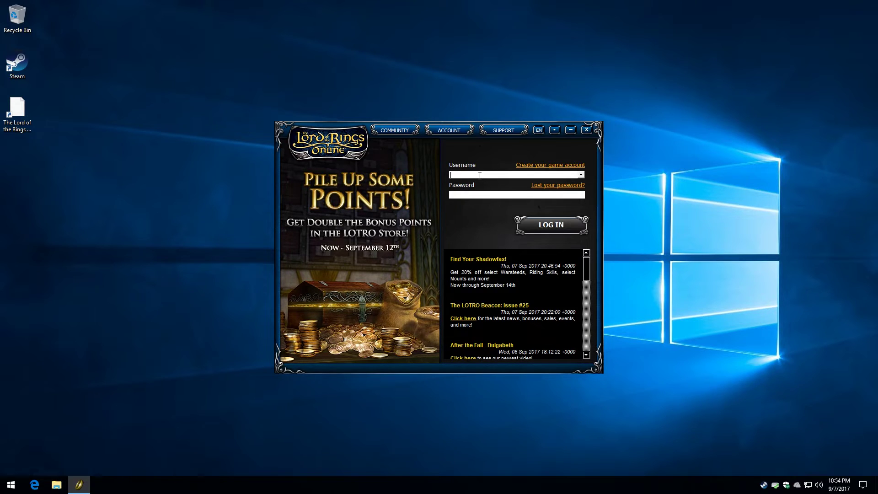
Log in with the account username and password, then play on the Landroval [US-RE] world
type("hurinfree")
type("***************")
key("Return")
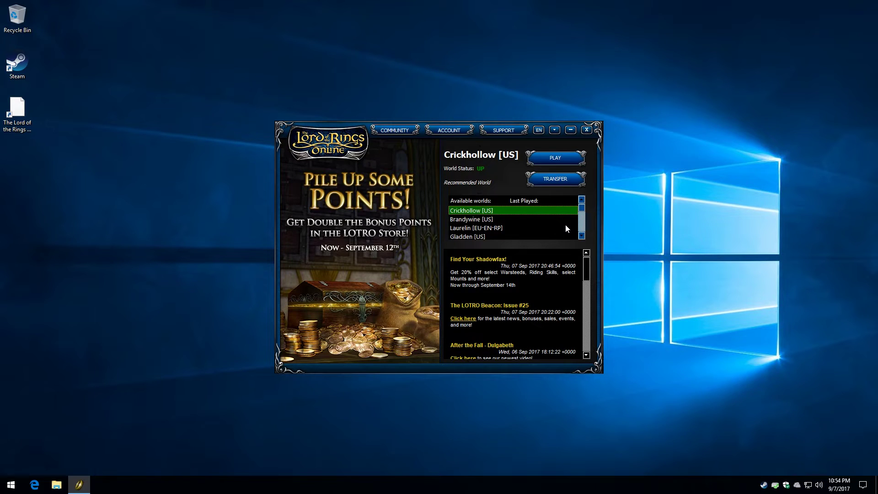
left_click_drag(581, 208, 583, 216)
left_click(485, 228)
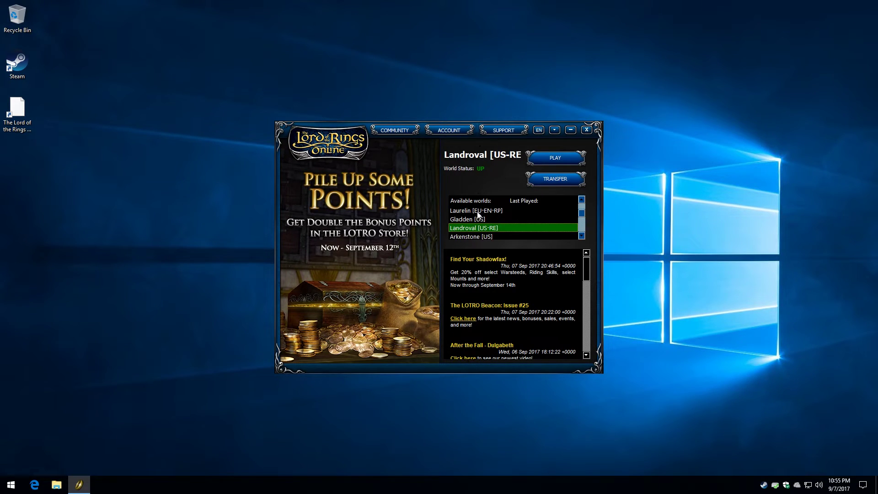
left_click(550, 158)
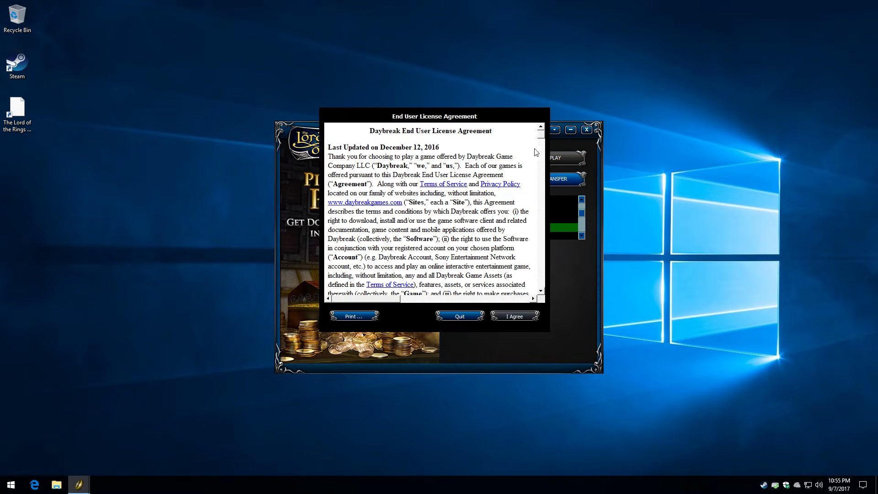
Accept the End User License Agreement and the Terms of Service
left_click_drag(542, 137, 544, 297)
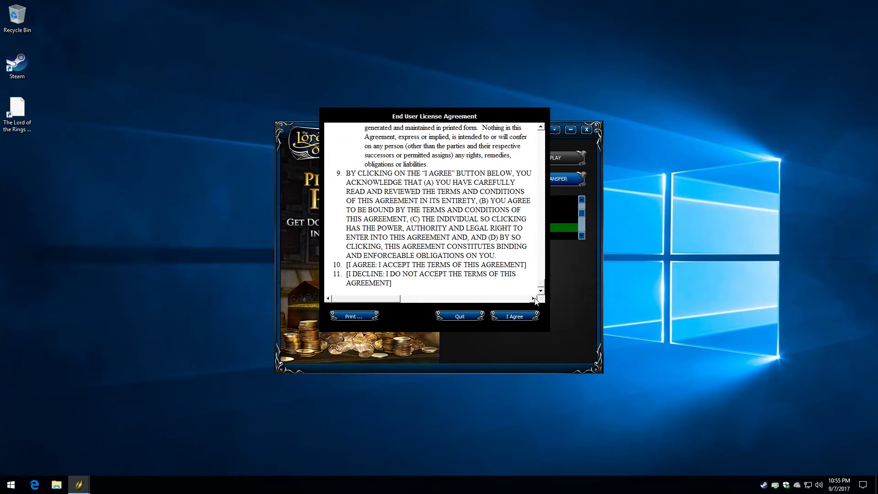
left_click(515, 316)
left_click_drag(541, 137, 543, 292)
left_click(516, 316)
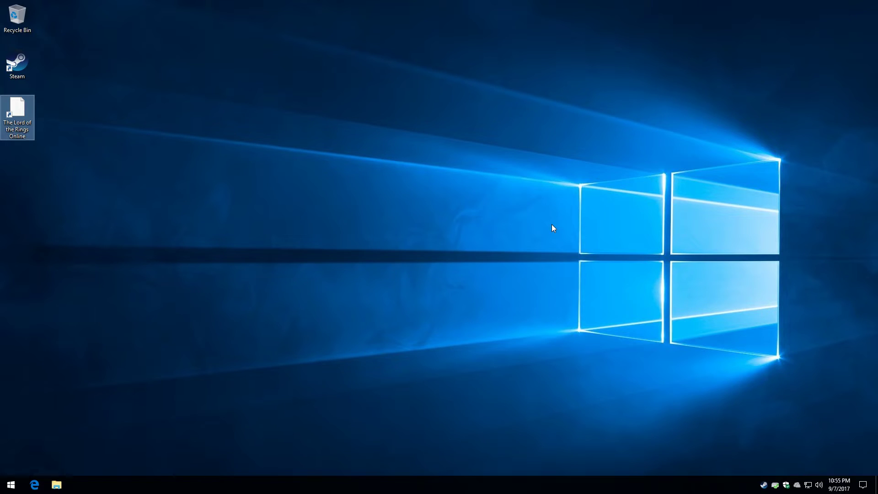
Relaunch The Lord of the Rings Online from its desktop shortcut
double_click(25, 114)
double_click(22, 116)
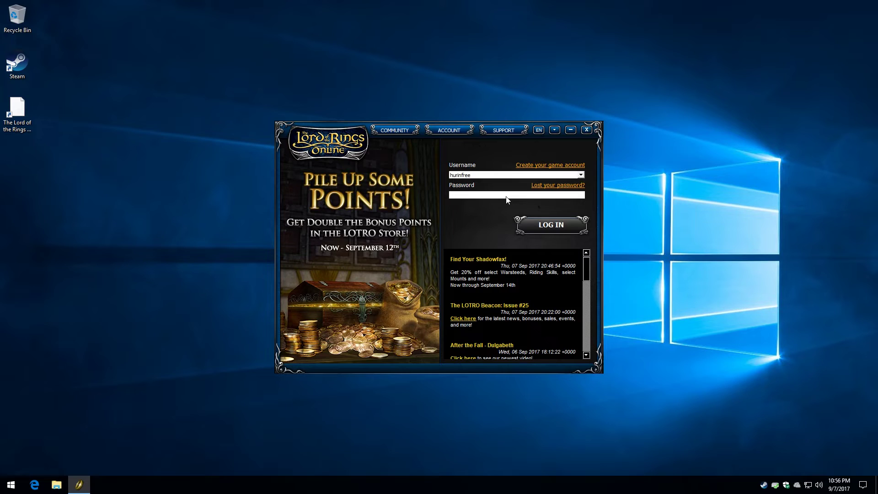
Submit the account password and dismiss the incorrect-password error
type("****")
key("BackSpace")
key("BackSpace")
key("BackSpace")
key("BackSpace")
type("**************")
key("Return")
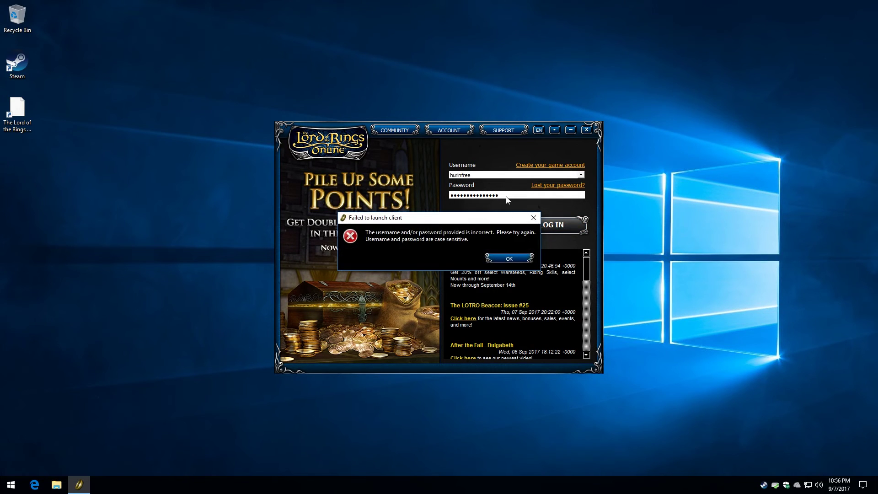
key("Return")
Re-enter the correct password, log in, and play on Landroval [US-RE]
type("*******")
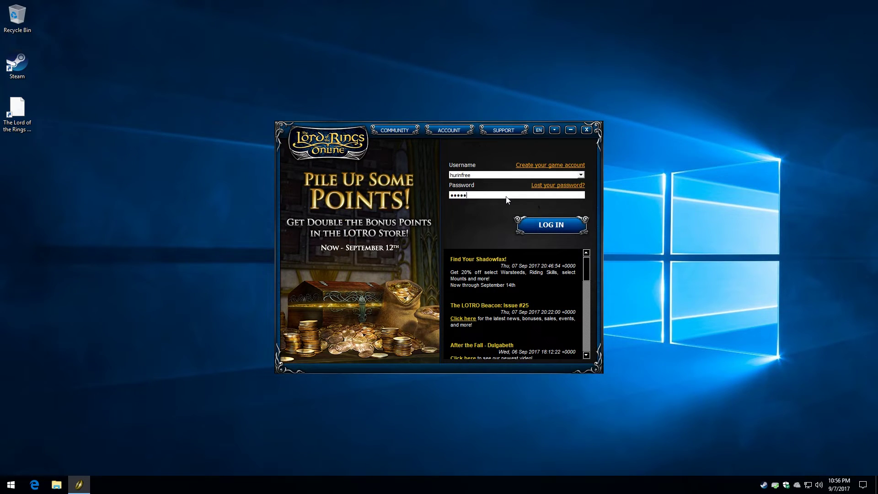
type("*******")
key("Return")
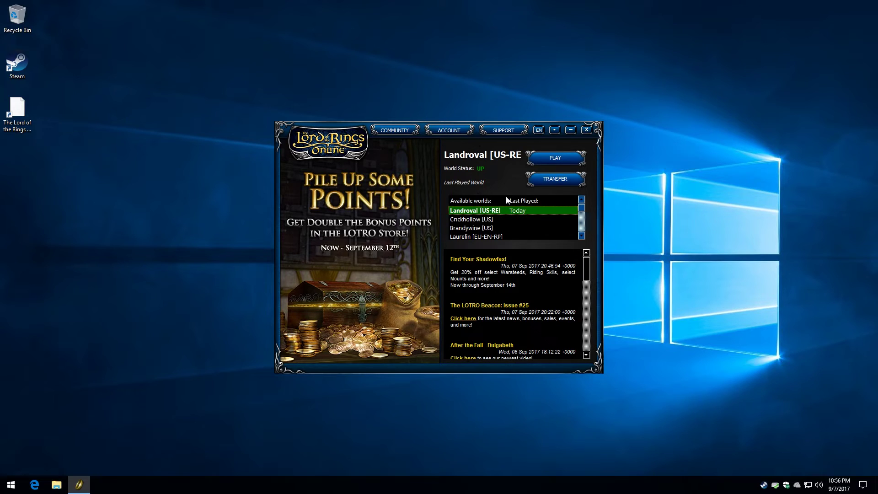
left_click(540, 157)
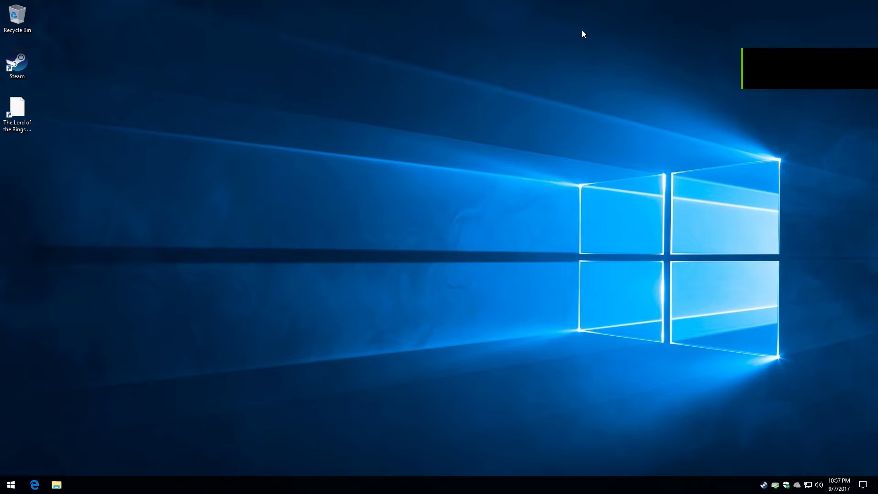
left_click(34, 485)
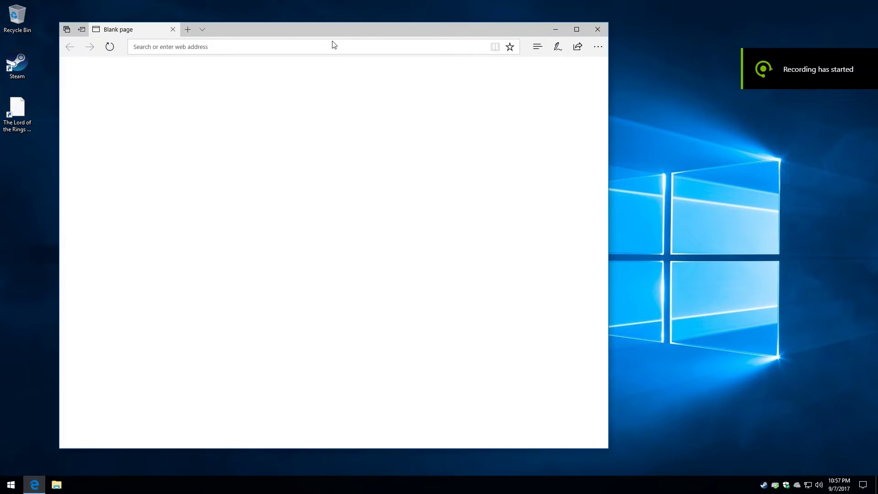
left_click(322, 44)
type("www")
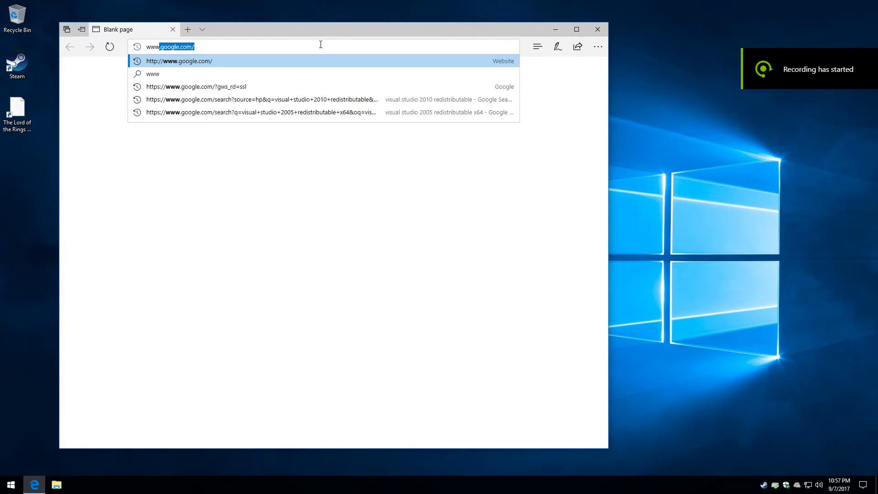
type(".google.com")
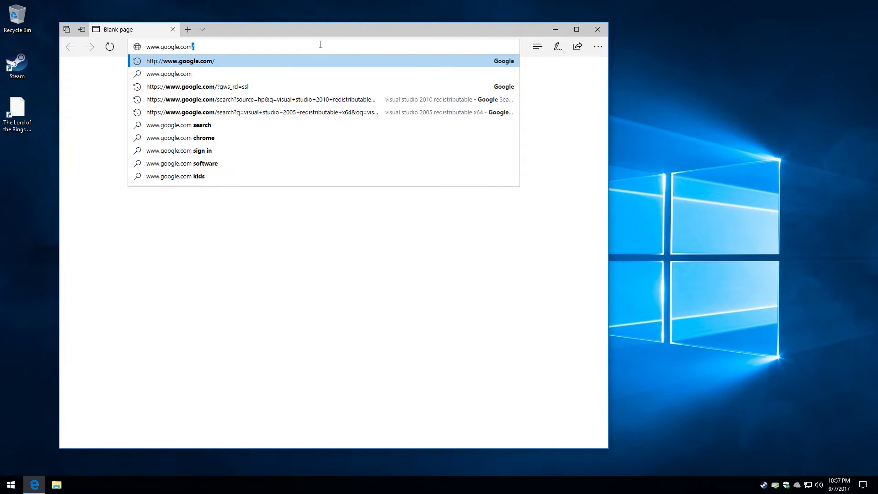
key("Return")
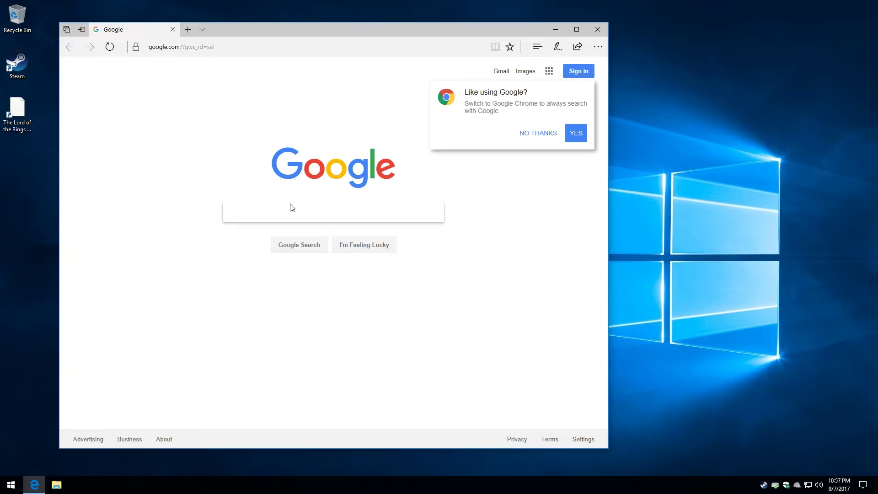
left_click(548, 135)
Search Google for 'directx web installer' and highlight Microsoft's top result
left_click(251, 210)
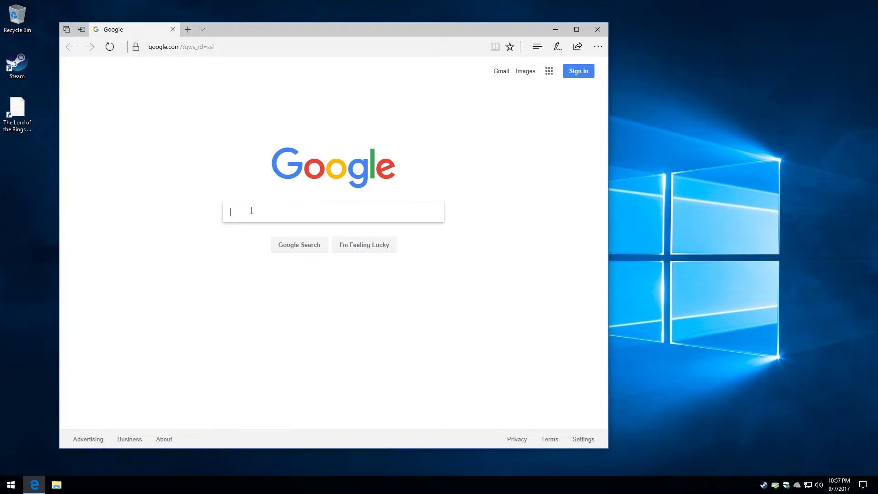
type("directx web installer")
key("Return")
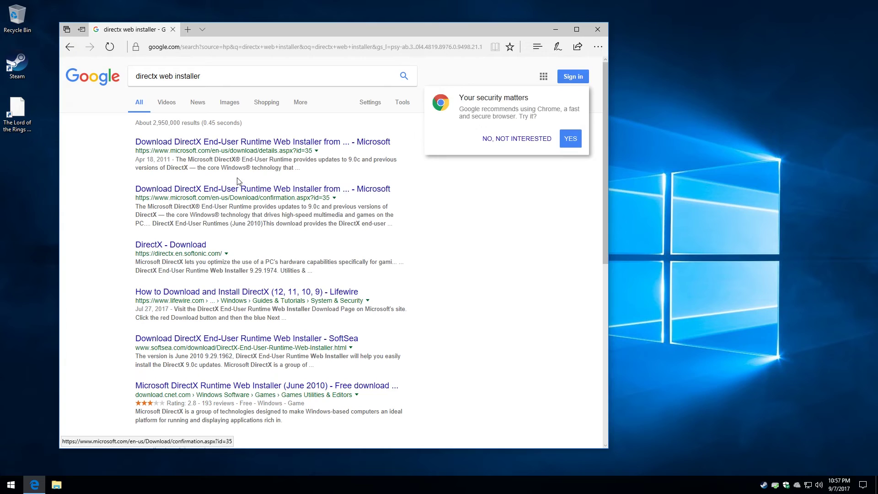
left_click(516, 139)
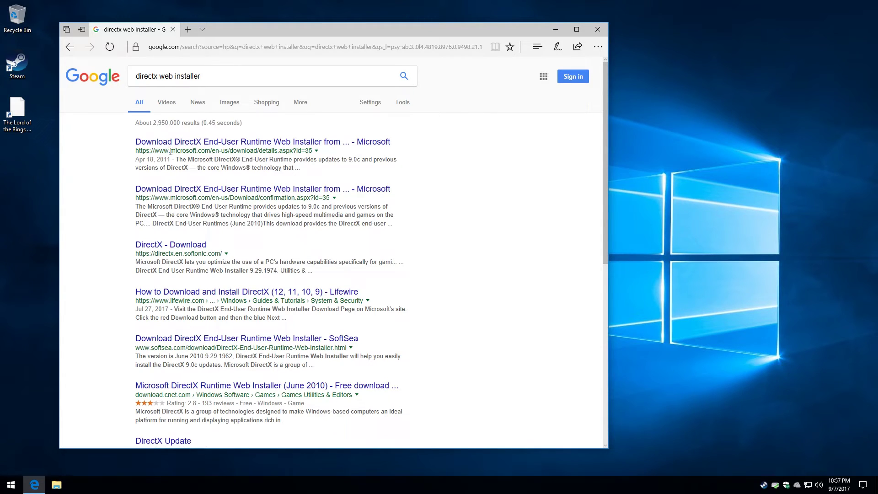
left_click_drag(142, 150, 166, 145)
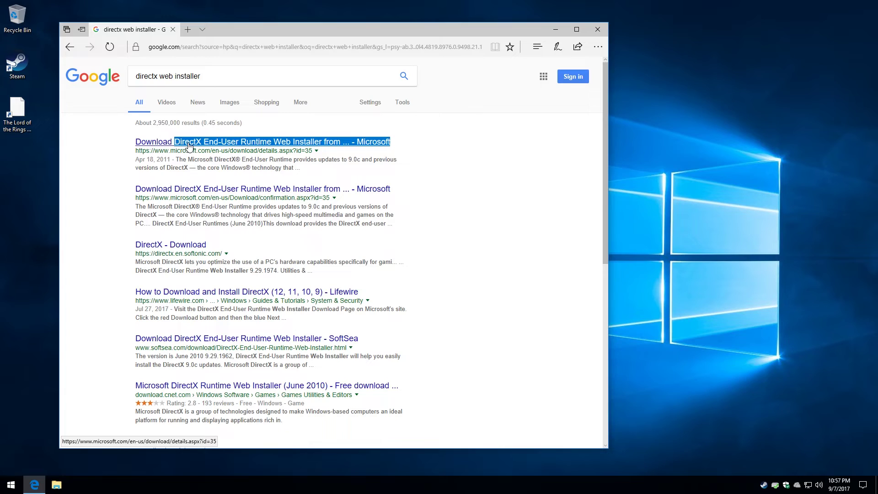
Download dxwebsetup.exe from Microsoft without the MSN/Bing extras and show it in Downloads
left_click(189, 146)
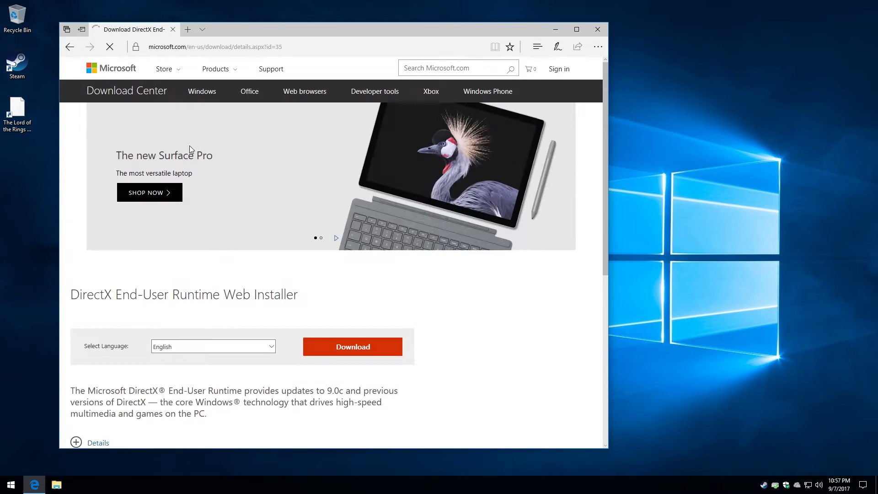
left_click(327, 355)
left_click(75, 215)
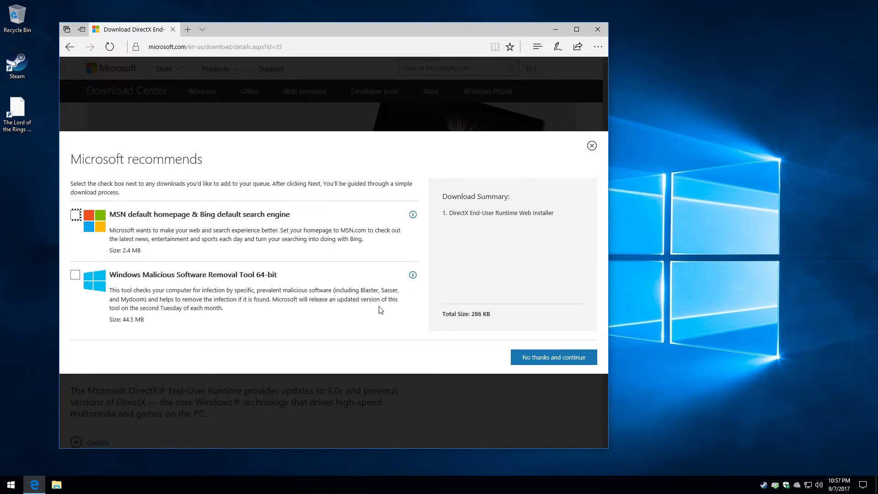
left_click(528, 359)
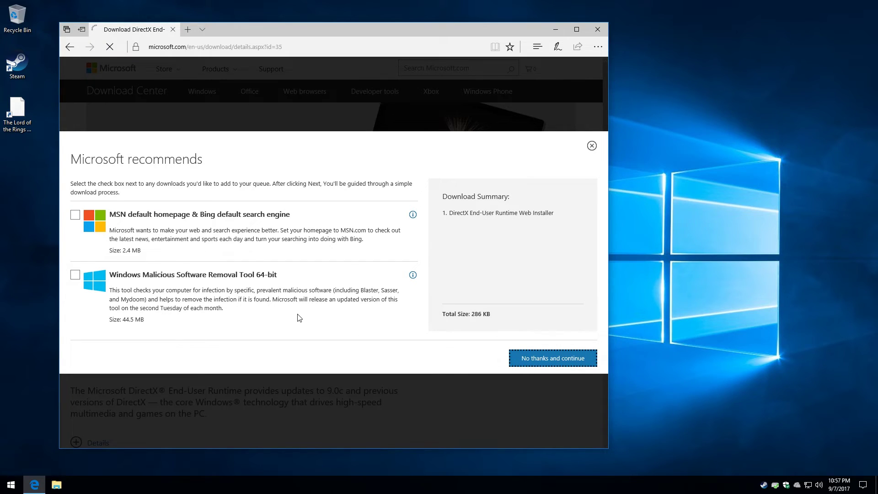
scroll(290, 308, "down", 3)
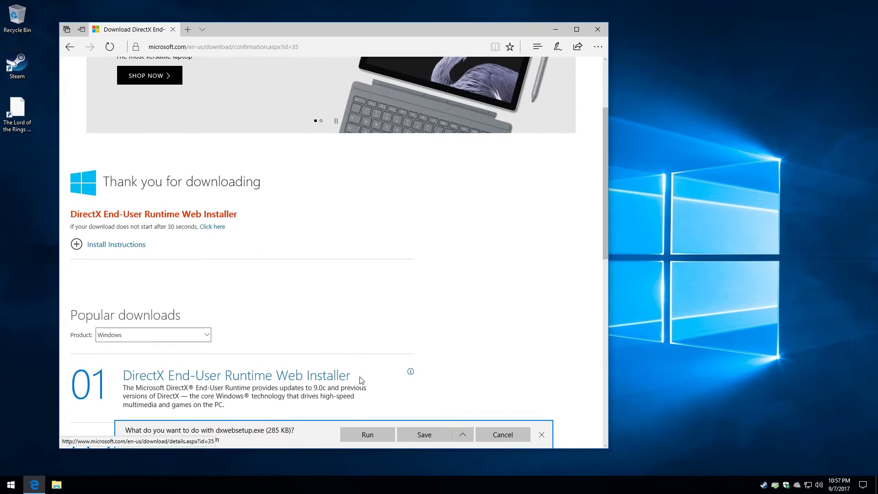
left_click(420, 438)
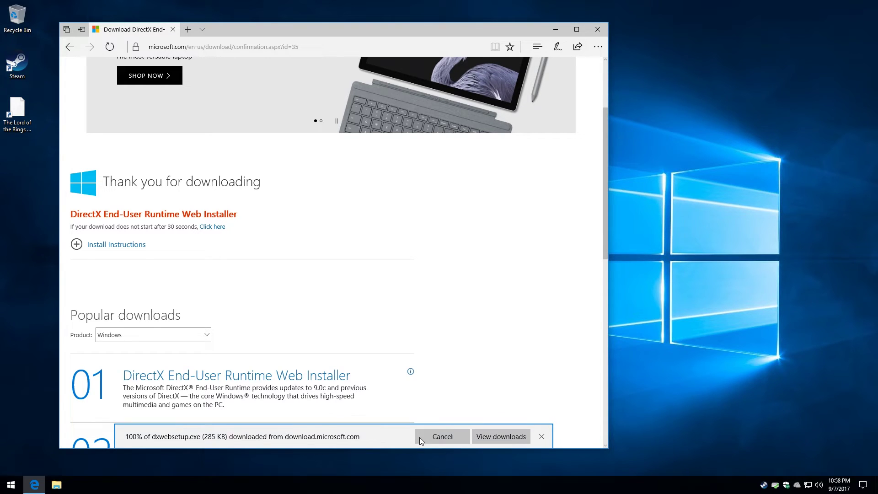
left_click(428, 437)
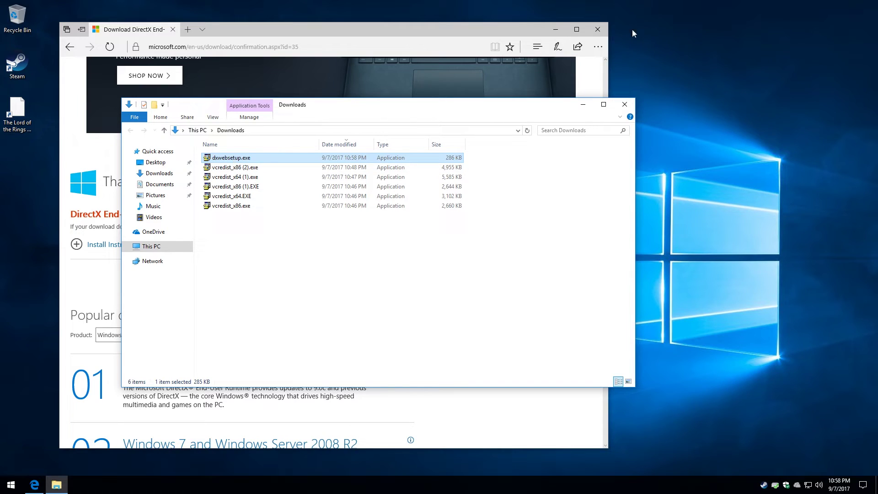
Close Edge, run dxwebsetup.exe as administrator, and accept the DirectX license agreement
left_click(604, 29)
right_click(247, 158)
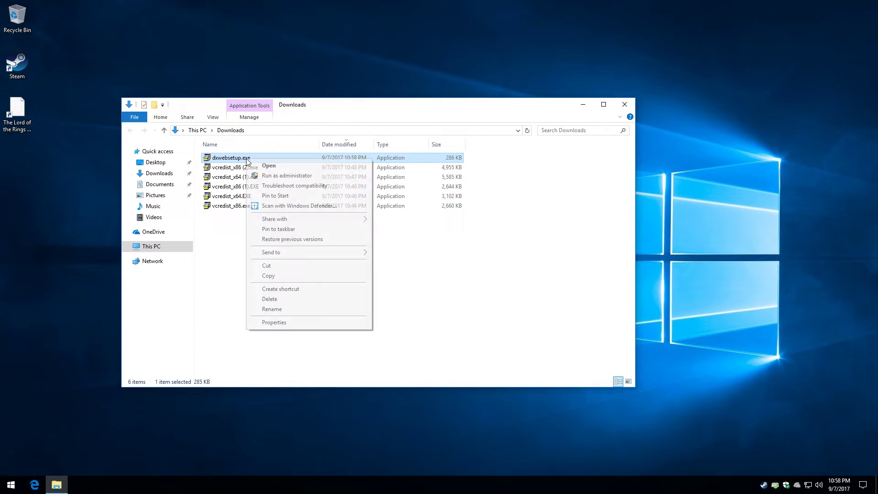
left_click(263, 177)
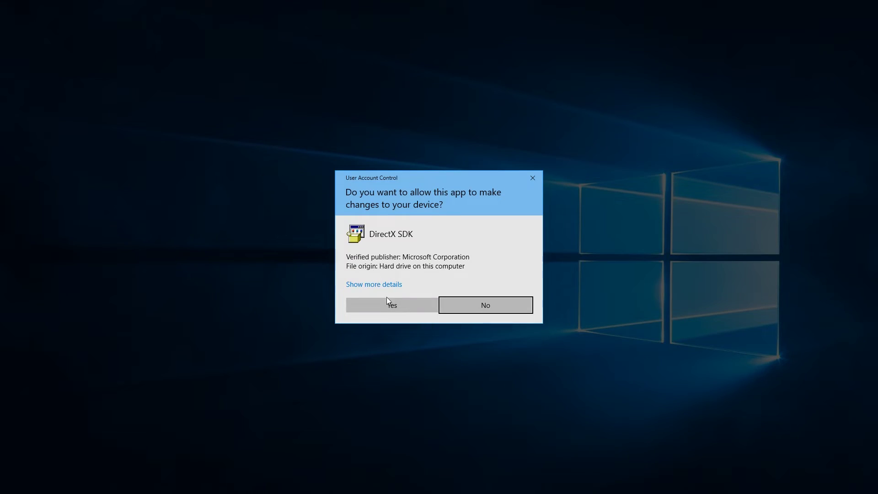
left_click(392, 306)
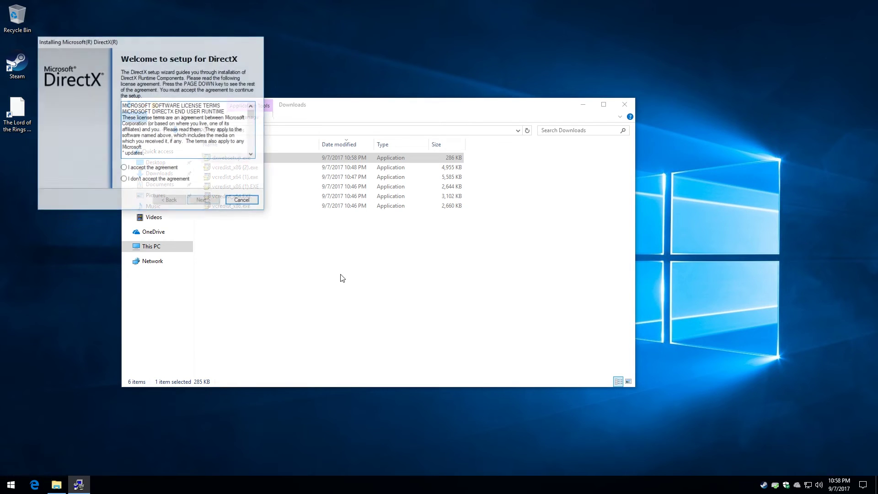
left_click(166, 167)
left_click(203, 201)
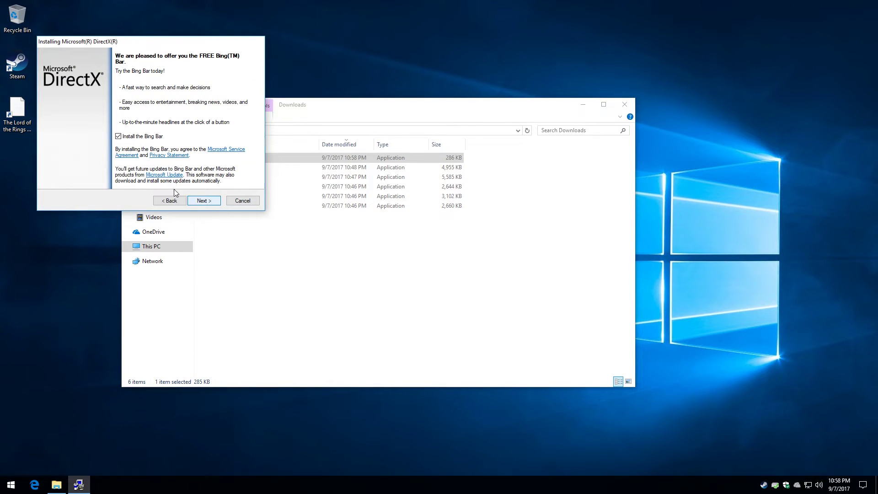
Decline the Bing Bar, install the DirectX runtime components, and finish setup
left_click(118, 136)
left_click(201, 201)
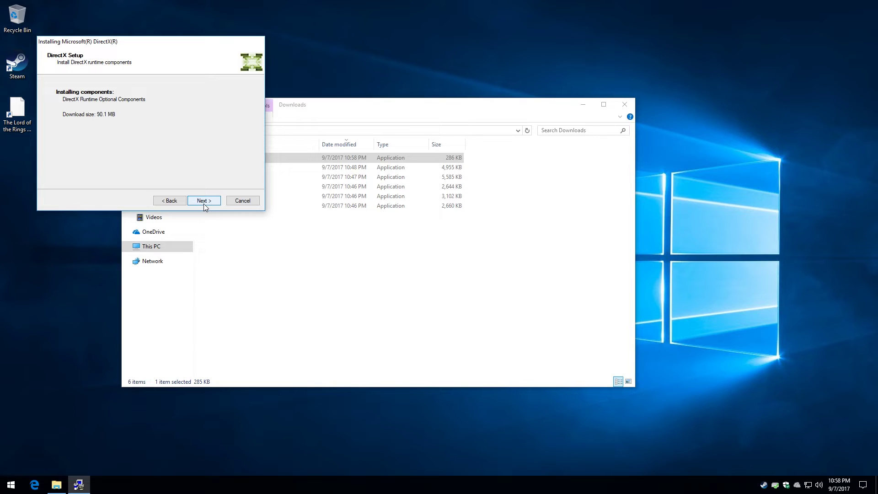
left_click(204, 202)
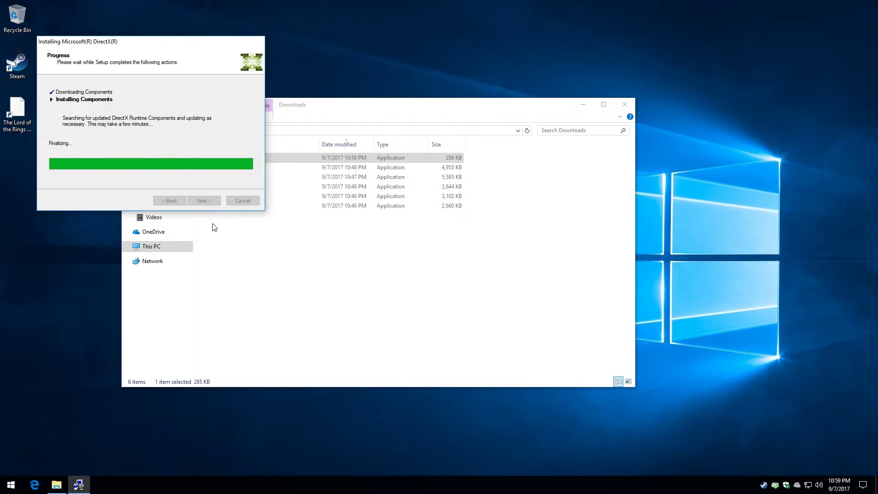
left_click(204, 201)
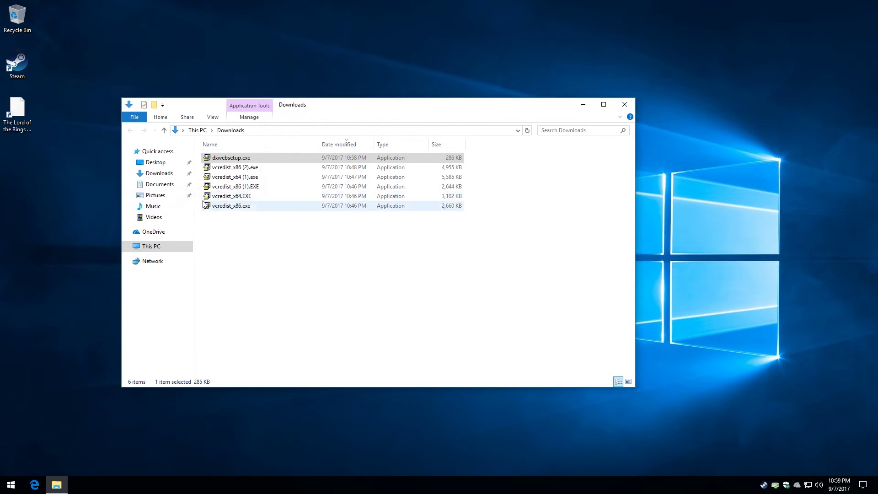
Close Downloads, relaunch LOTRO, enter the password, and play on Landroval
left_click(630, 108)
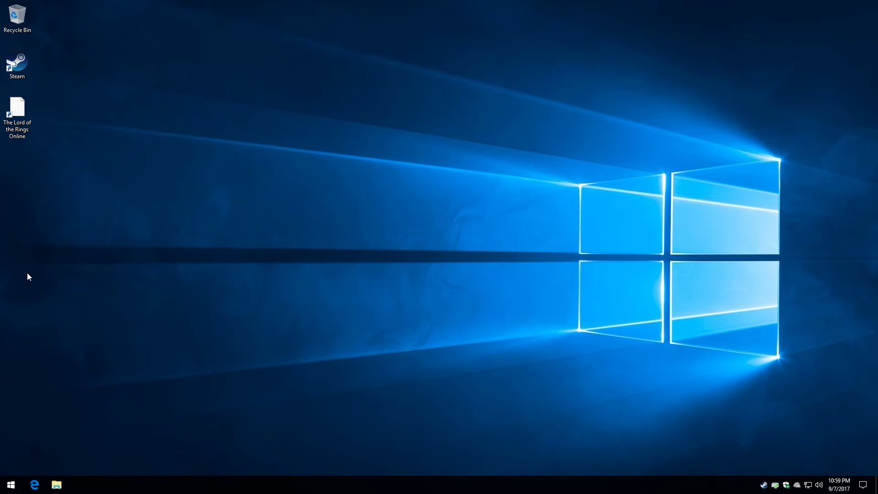
double_click(15, 129)
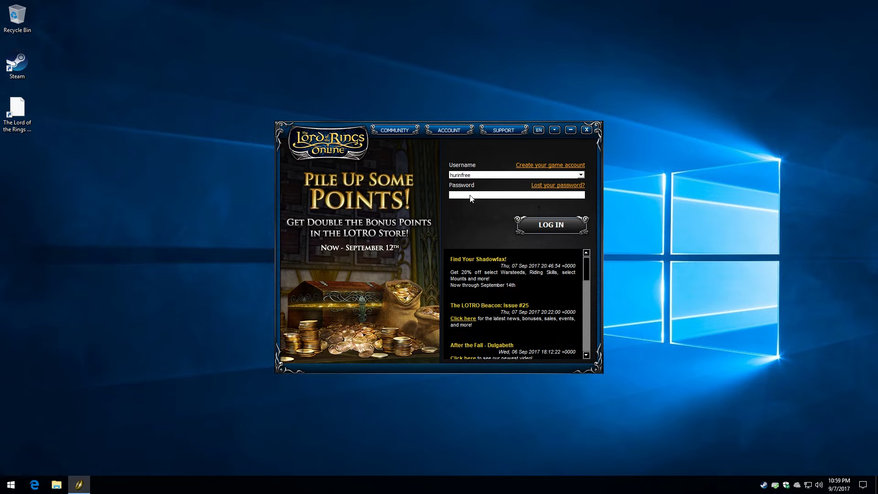
type("••••••••••••••••")
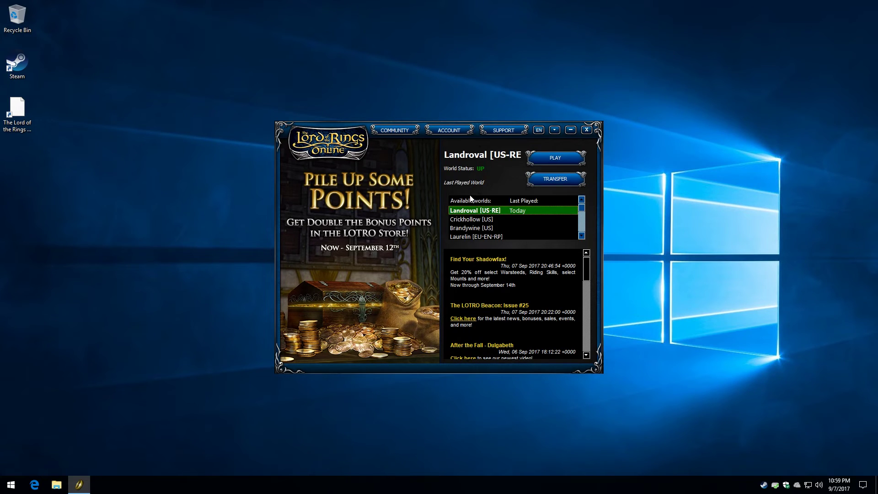
left_click(571, 156)
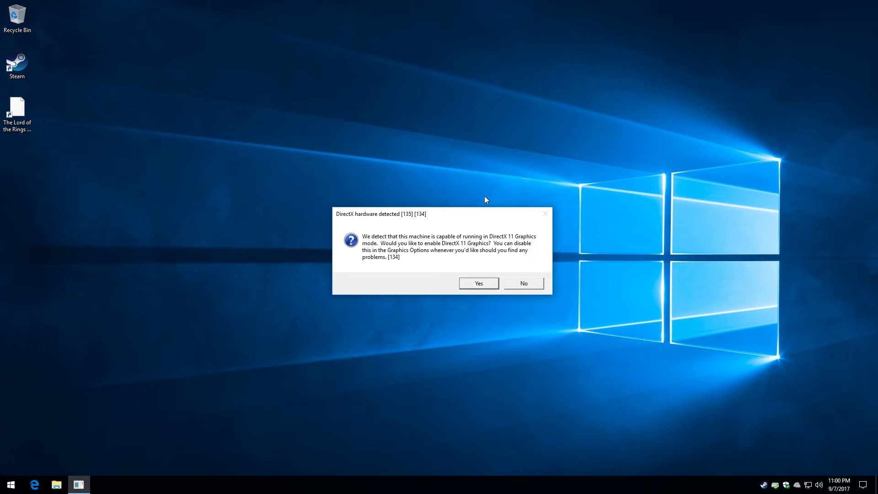
Enable DirectX 11 graphics and allow lotroclient.exe through Windows Firewall
left_click(471, 283)
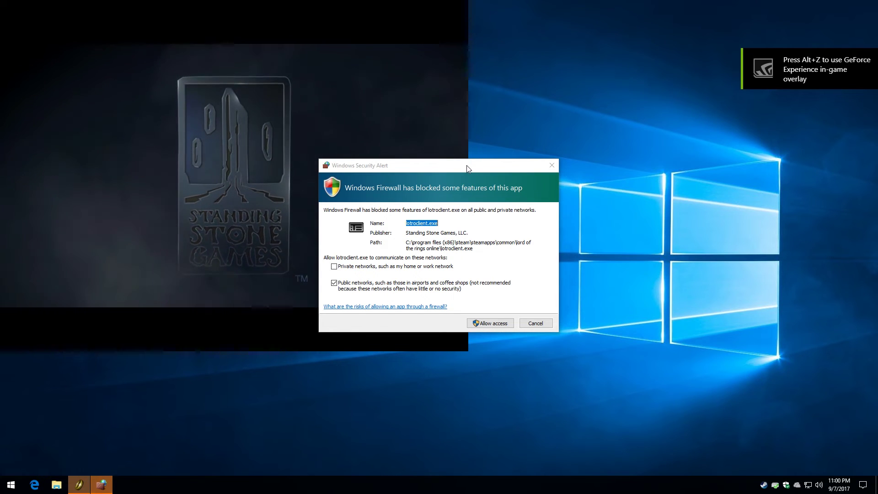
left_click_drag(468, 166, 244, 97)
left_click(267, 254)
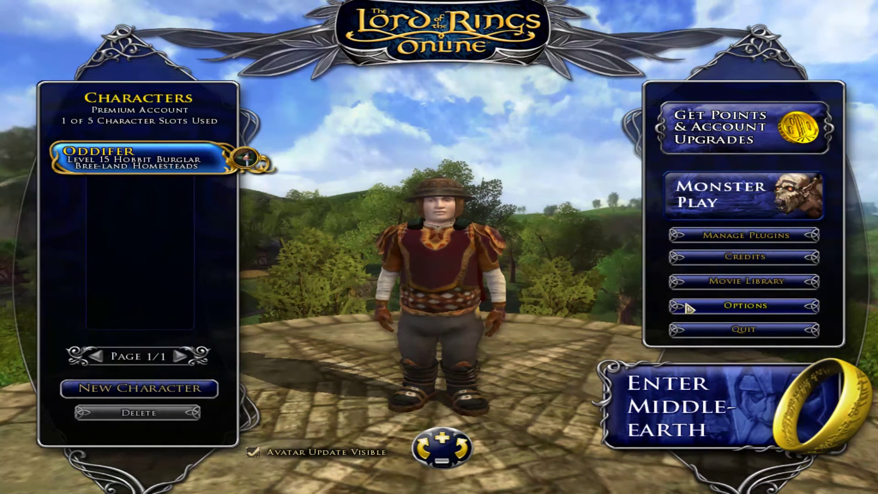
Lower Master Volume to 0.01 in Audio options, then request quit from character selection
left_click(746, 305)
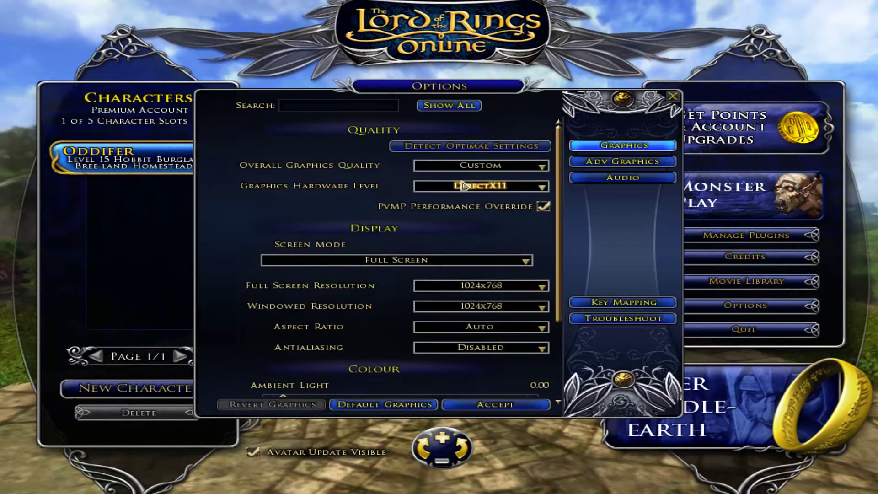
left_click(623, 177)
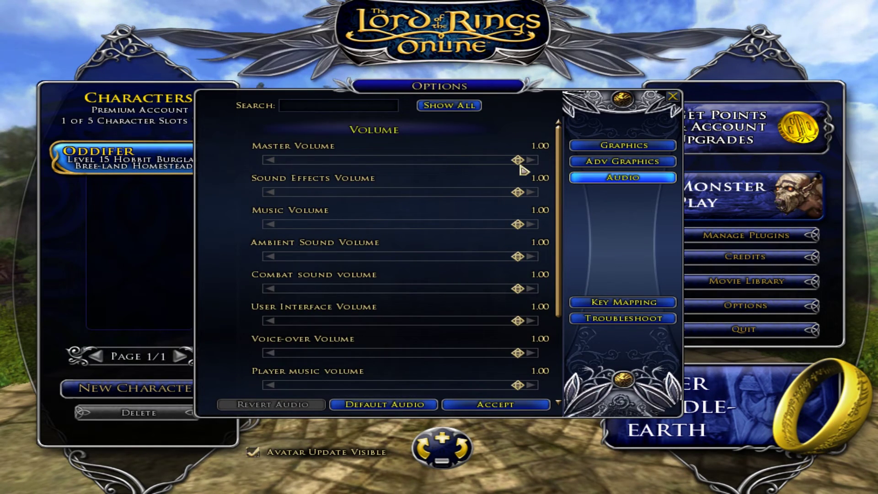
left_click_drag(521, 168, 291, 175)
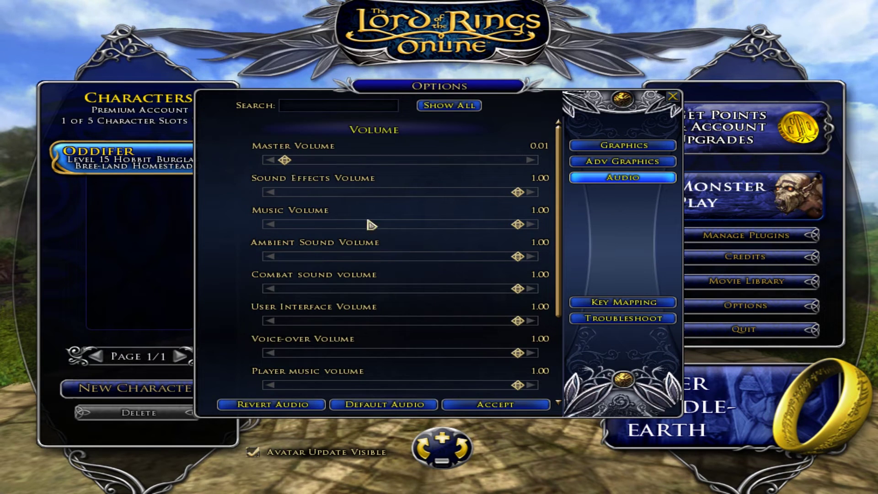
left_click(503, 406)
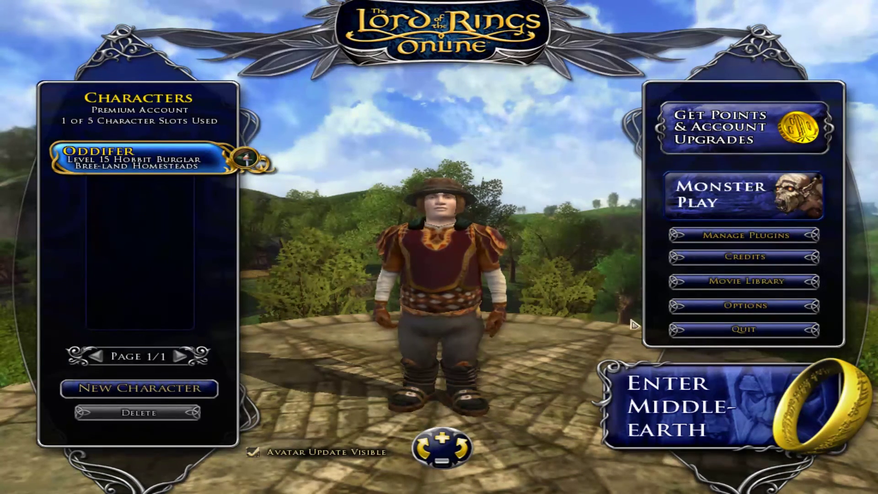
left_click(691, 336)
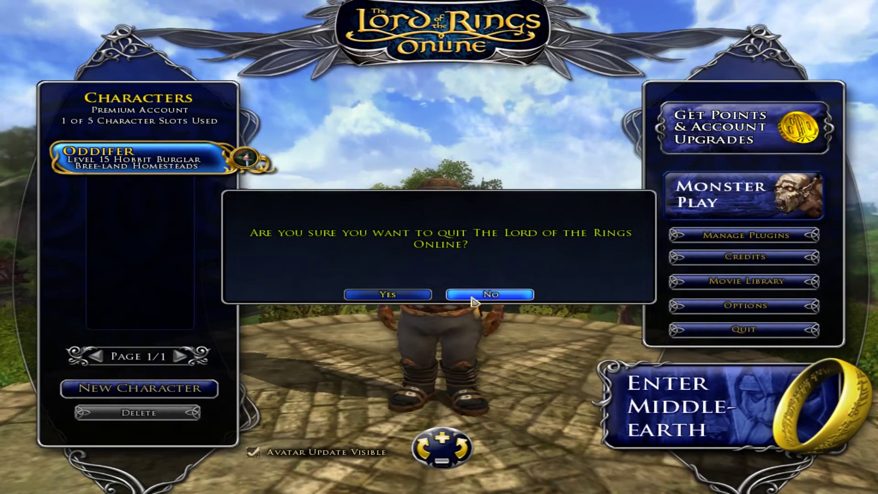